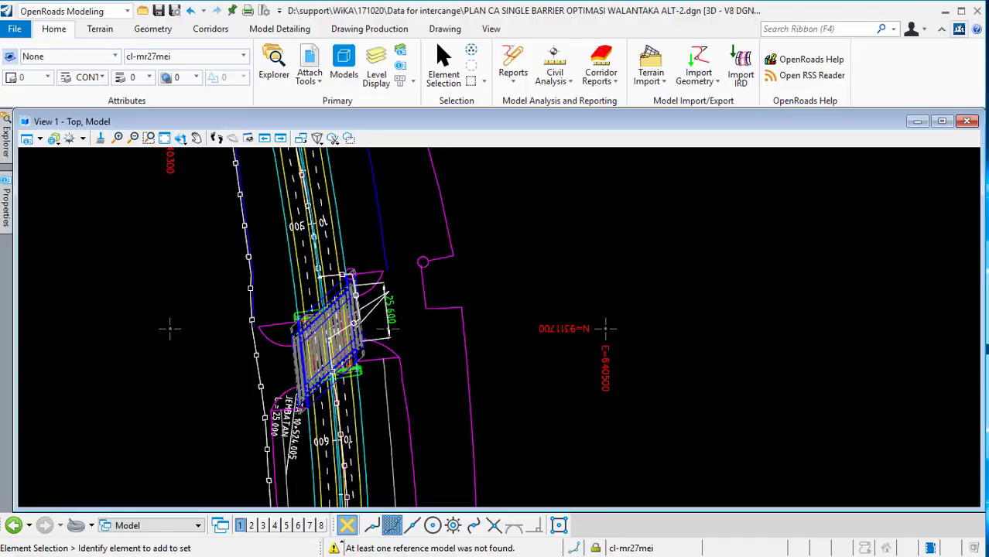
- Examine the road plan around the bridge location with the 25.600 dimension at different scales
{"action": "scroll", "coordinate": [344, 343], "scroll_direction": "down", "scroll_amount": 1}
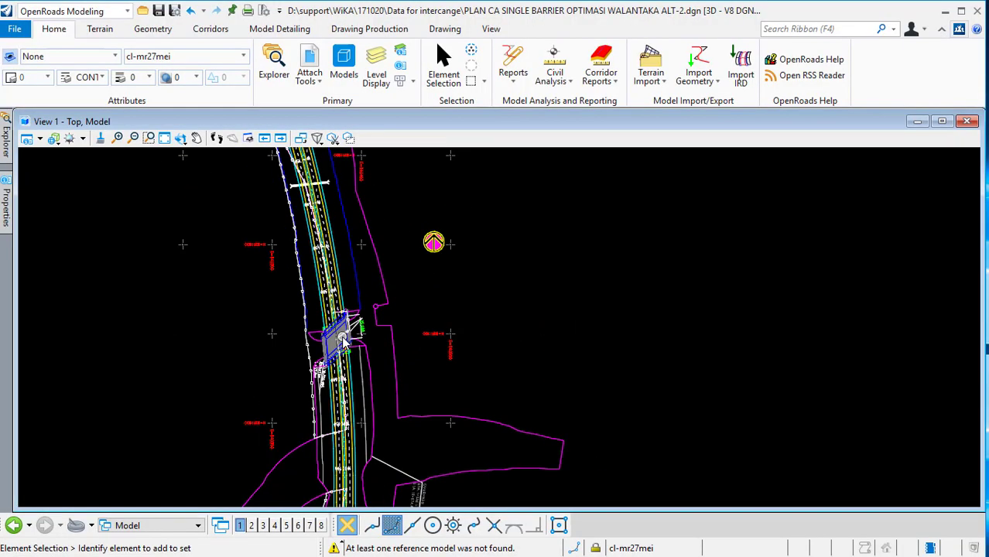
{"action": "scroll", "coordinate": [344, 343], "scroll_direction": "up", "scroll_amount": 1}
{"action": "scroll", "coordinate": [340, 340], "scroll_direction": "down", "scroll_amount": 3}
{"action": "scroll", "coordinate": [340, 341], "scroll_direction": "down", "scroll_amount": 3}
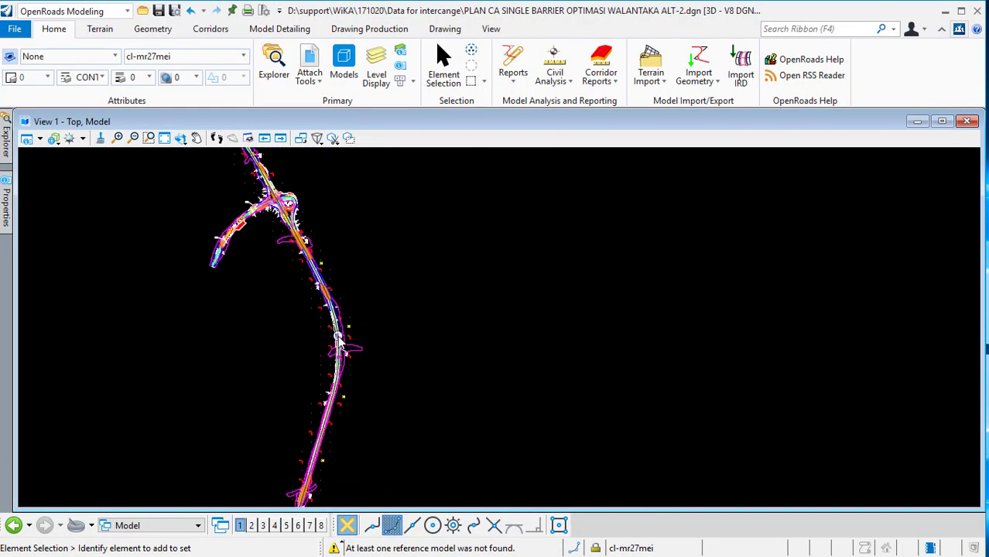
{"action": "scroll", "coordinate": [340, 340], "scroll_direction": "up", "scroll_amount": 3}
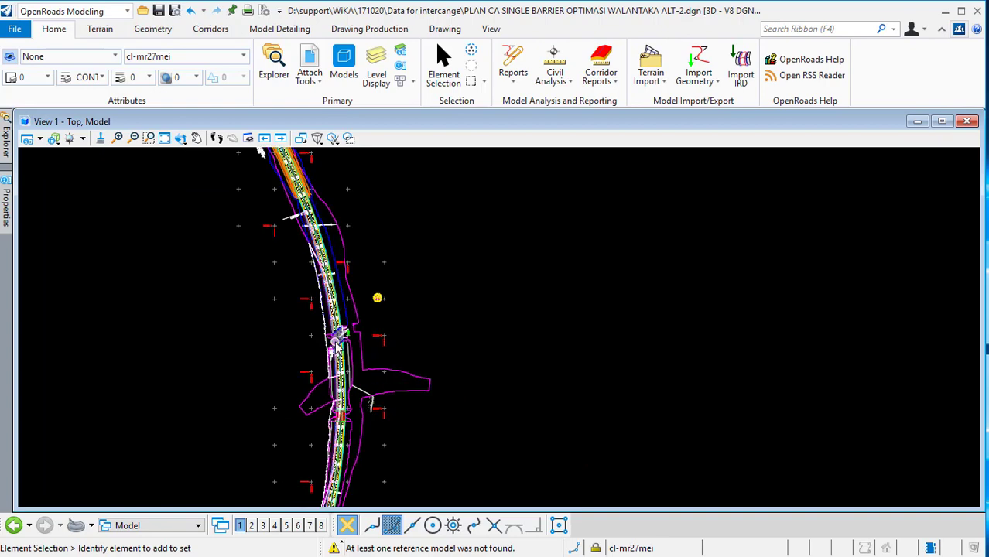
{"action": "scroll", "coordinate": [335, 349], "scroll_direction": "up", "scroll_amount": 4}
{"action": "scroll", "coordinate": [331, 238], "scroll_direction": "up", "scroll_amount": 2}
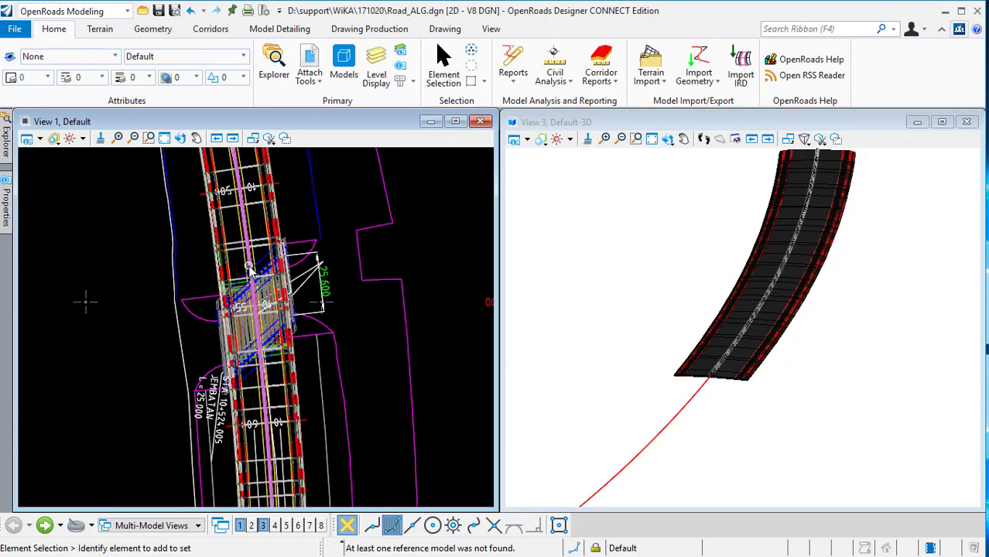
- Inspect the Master Template_J road cross section around its centreline in the corridor template editor, then close the editor
{"action": "left_click", "coordinate": [210, 29]}
{"action": "left_click", "coordinate": [291, 81]}
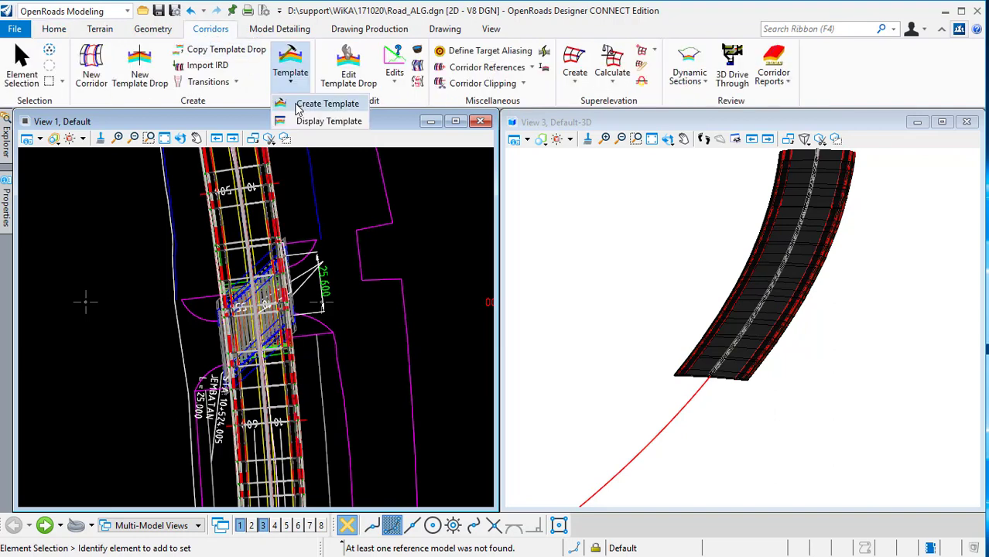
{"action": "left_click", "coordinate": [298, 106]}
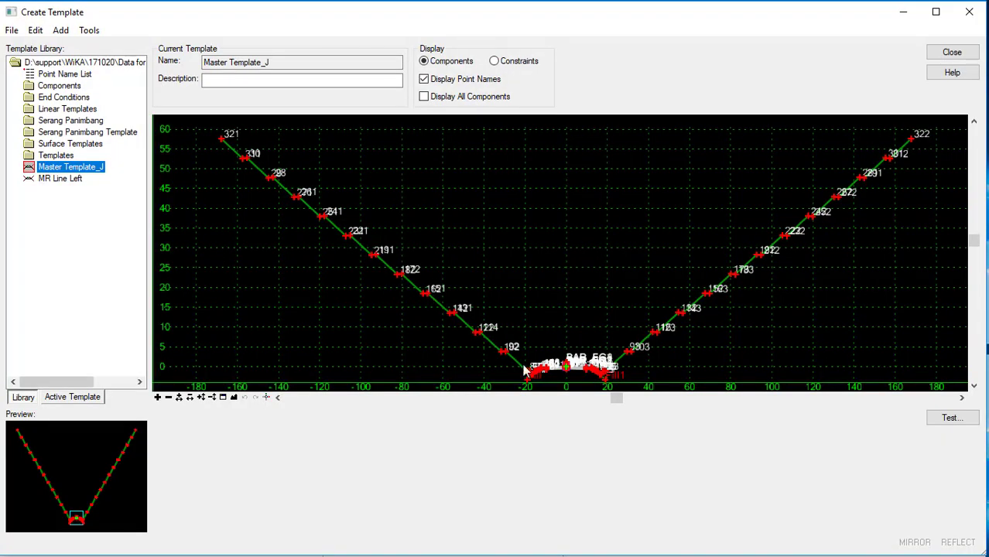
{"action": "scroll", "coordinate": [564, 383], "scroll_direction": "up", "scroll_amount": 5}
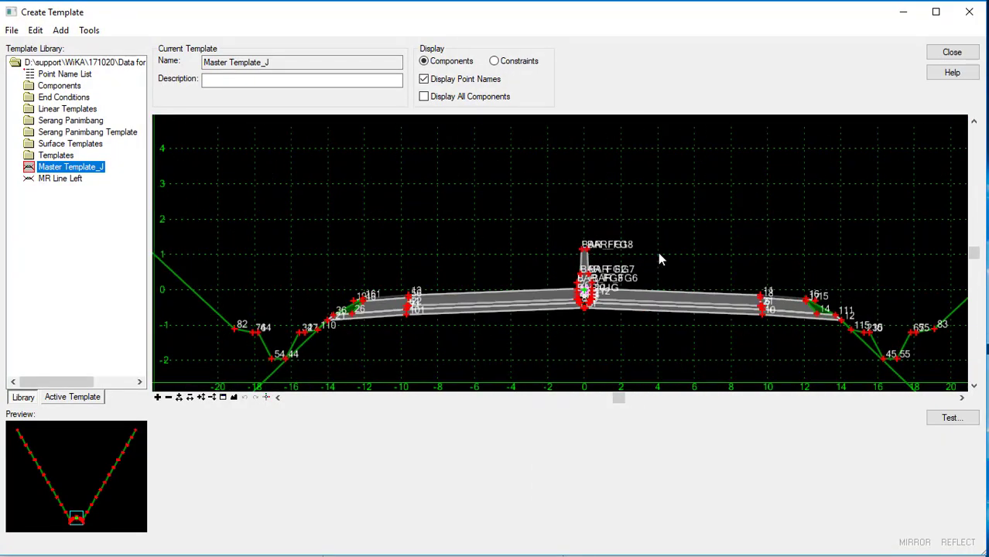
{"action": "left_click", "coordinate": [952, 52]}
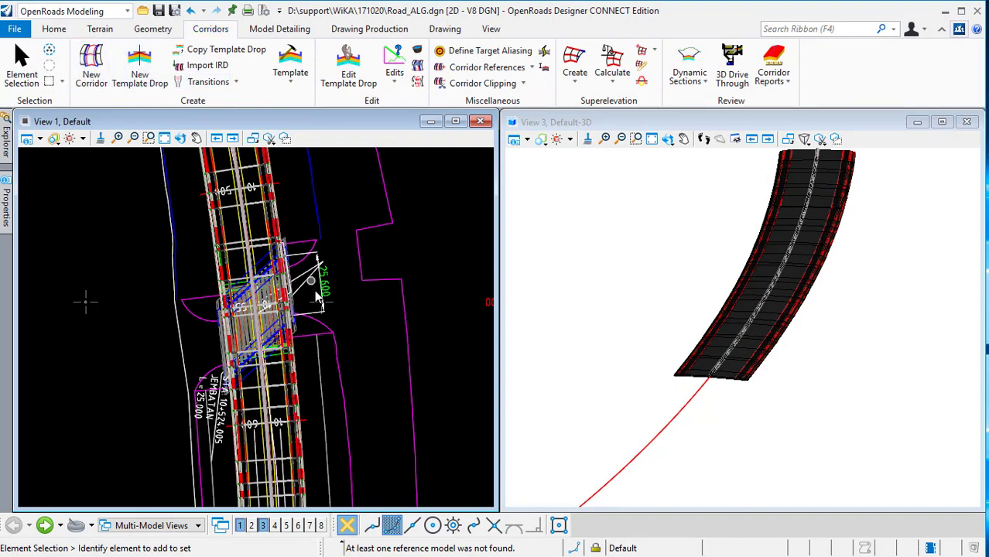
- Check the display setting of the PLAN CA SINGLE reference attached to the road alignment file
{"action": "scroll", "coordinate": [316, 296], "scroll_direction": "down", "scroll_amount": 1}
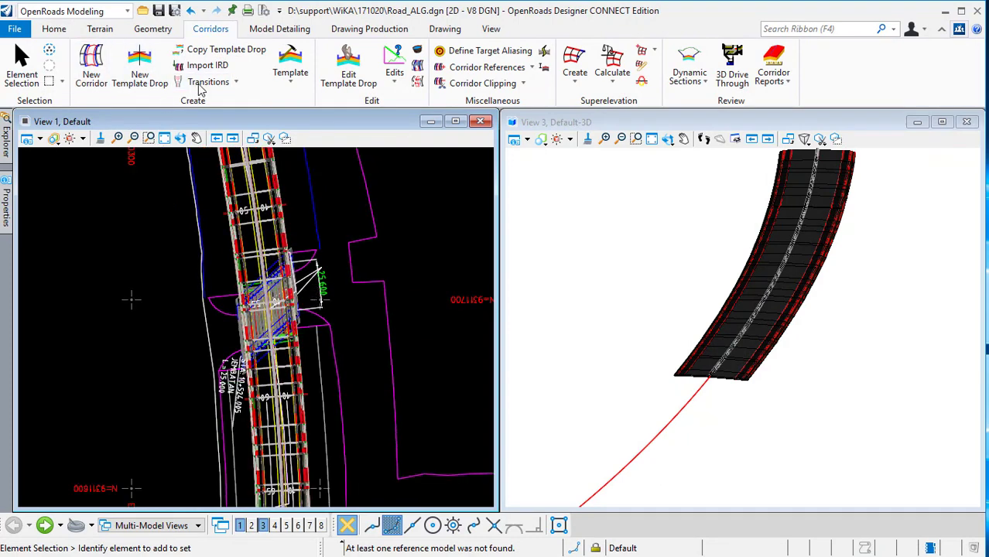
{"action": "left_click", "coordinate": [53, 29]}
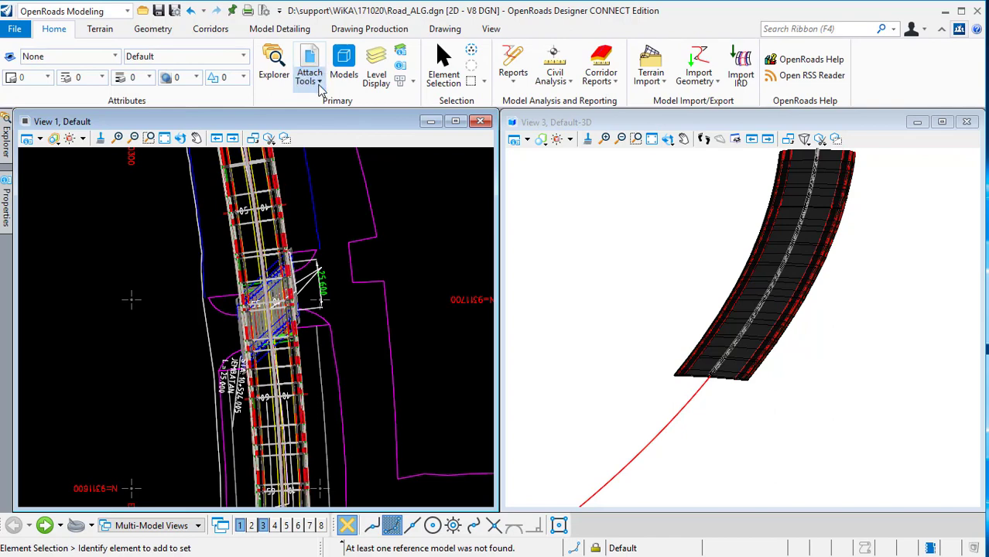
{"action": "left_click", "coordinate": [310, 77]}
{"action": "left_click", "coordinate": [334, 104]}
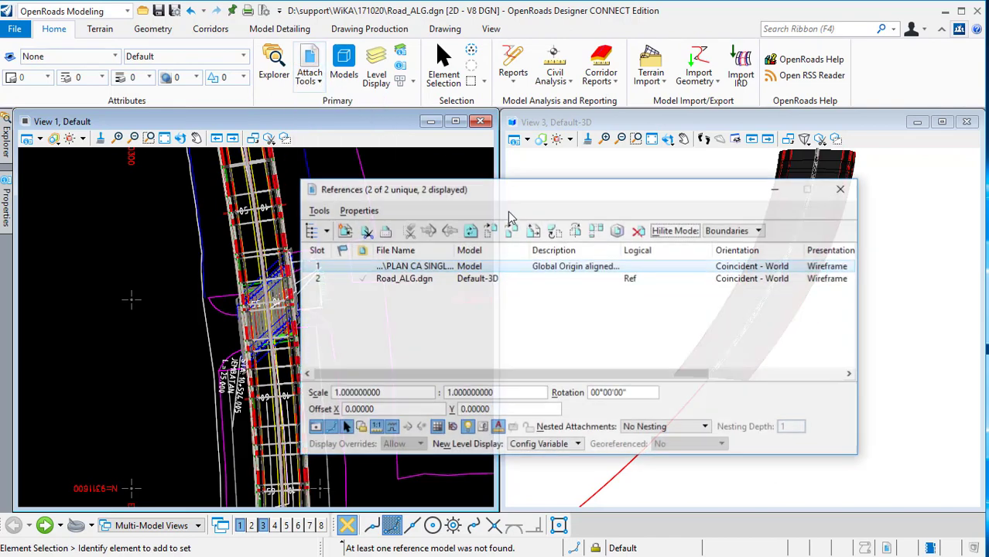
{"action": "left_click_drag", "start_coordinate": [652, 375], "coordinate": [788, 375]}
{"action": "left_click", "coordinate": [777, 266]}
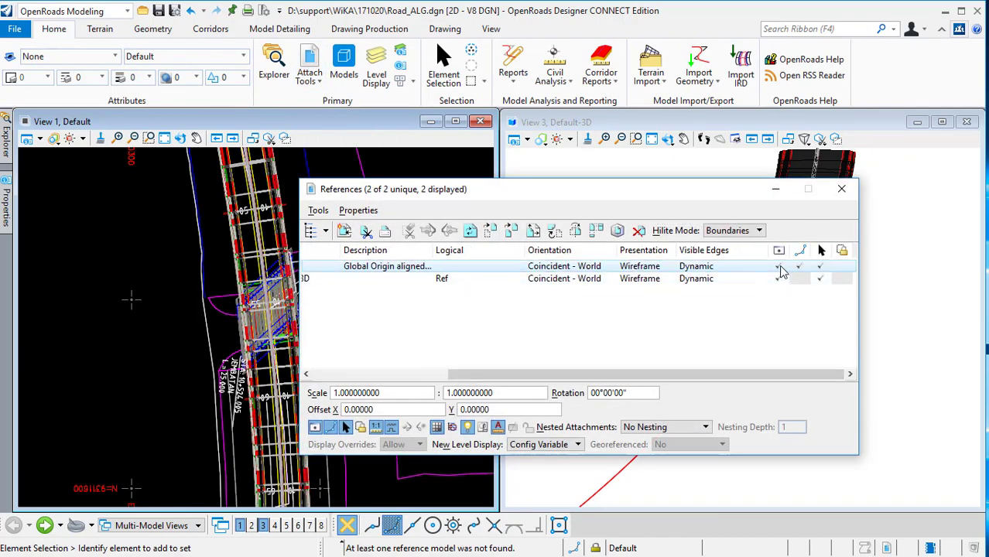
{"action": "left_click", "coordinate": [841, 188]}
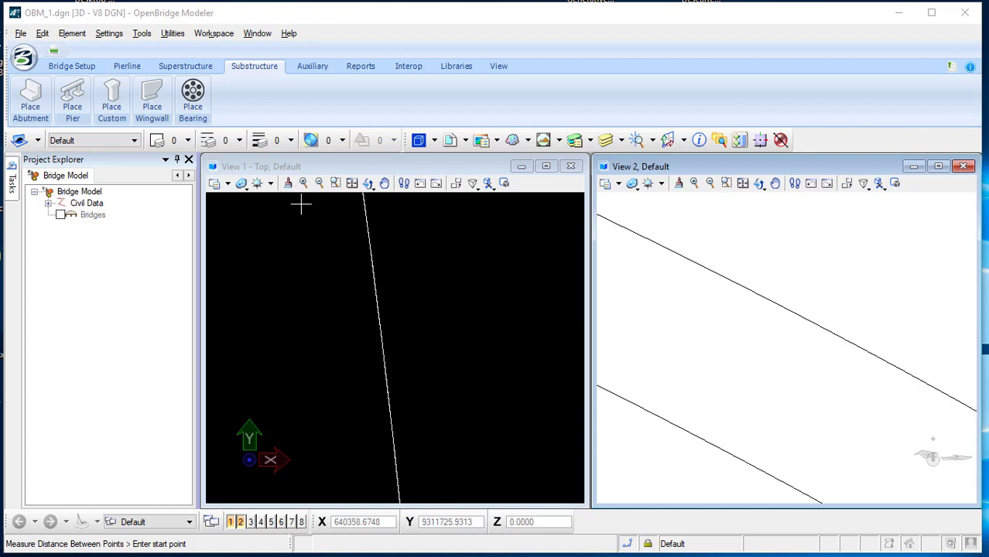
- In OpenBridge Modeler, add bridge BR 1 with Unit1 of type Beam Slab (Steel Girders) along the road alignment
{"action": "left_click", "coordinate": [74, 66]}
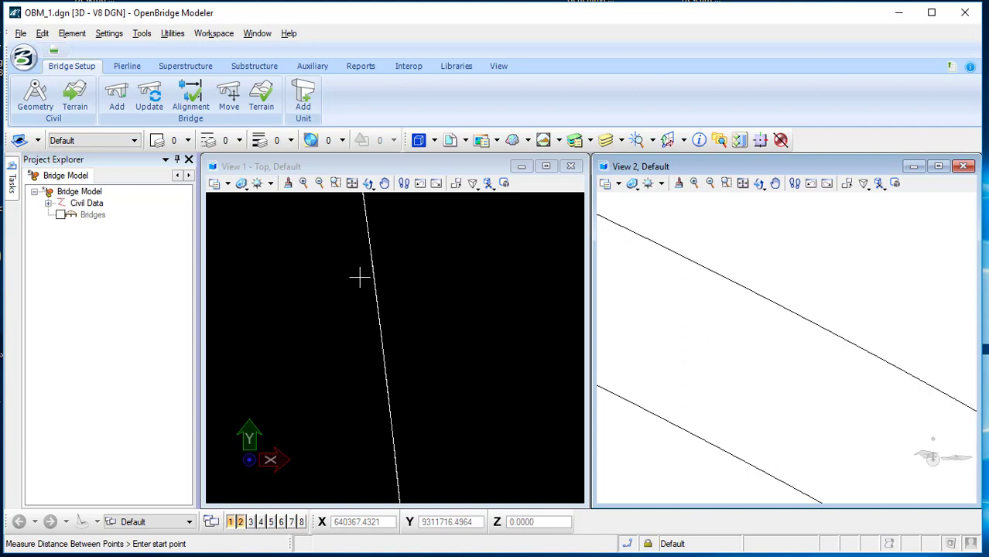
{"action": "left_click", "coordinate": [116, 97]}
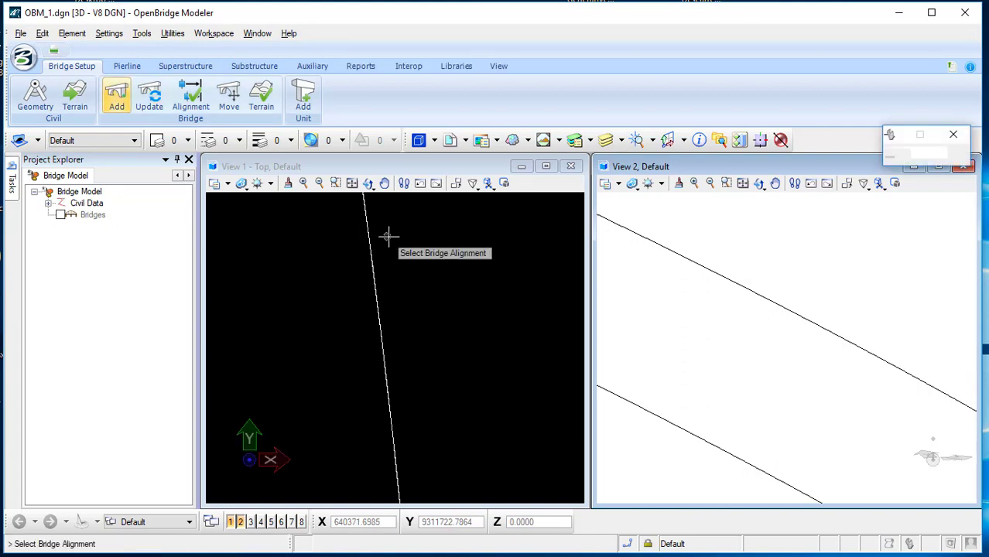
{"action": "left_click_drag", "start_coordinate": [743, 134], "coordinate": [590, 136]}
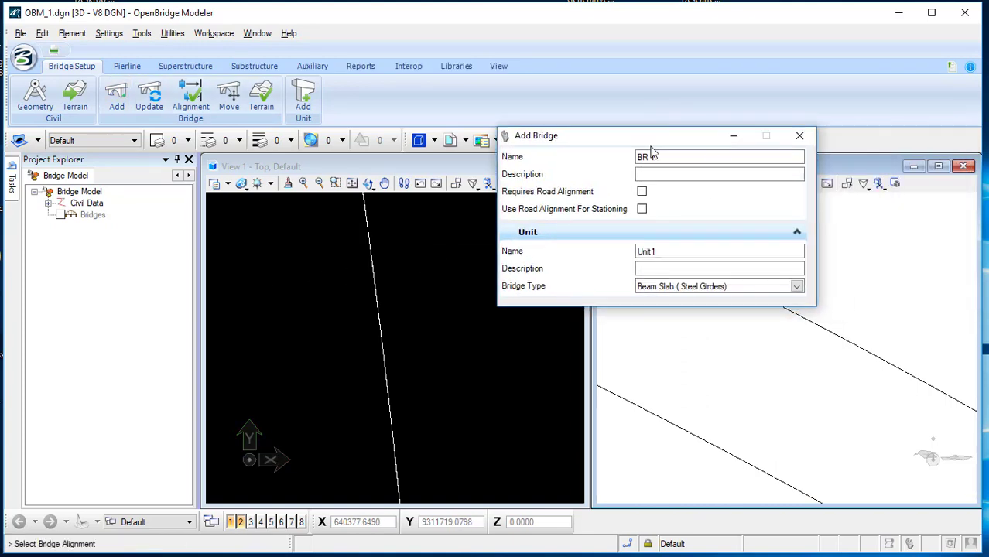
{"action": "left_click", "coordinate": [796, 287]}
{"action": "left_click", "coordinate": [691, 311]}
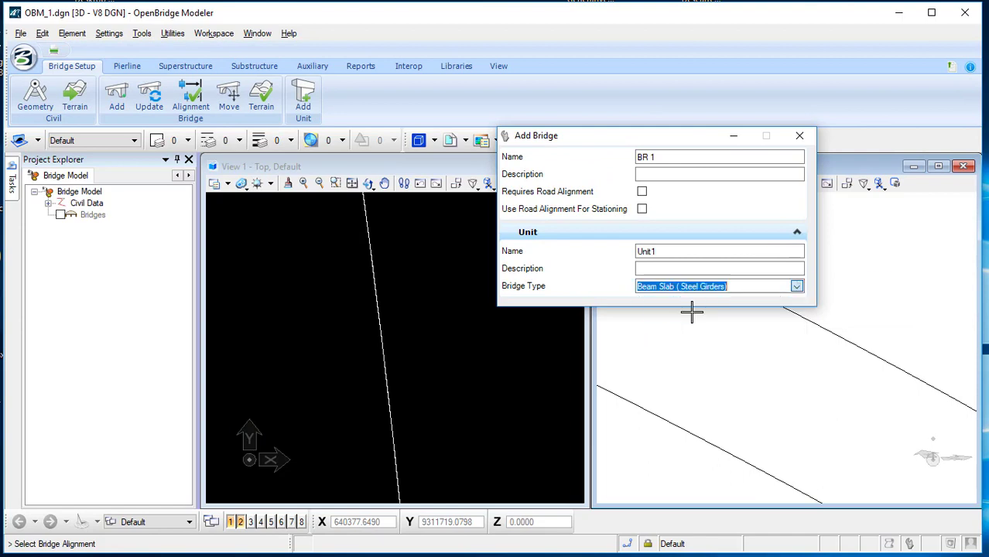
{"action": "left_click", "coordinate": [377, 324]}
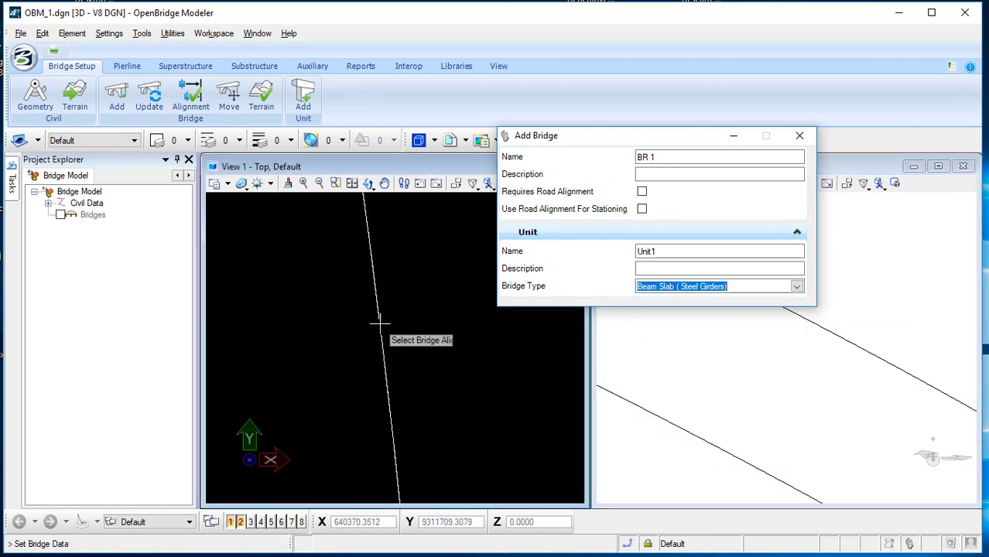
{"action": "left_click", "coordinate": [433, 336]}
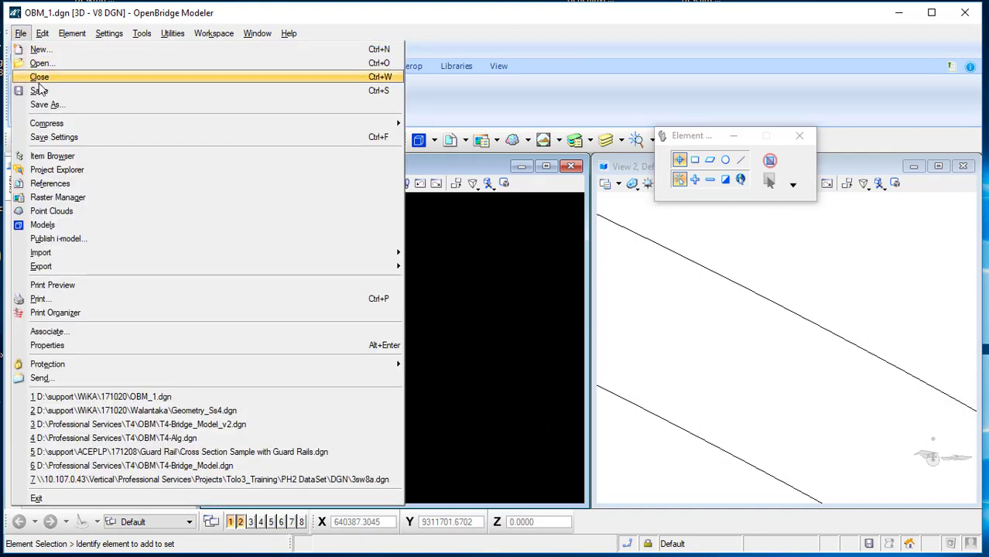
- Turn on the display of the PLAN CA SINGLE reference in the bridge model so the bridge plan can be traced
{"action": "left_click", "coordinate": [21, 33]}
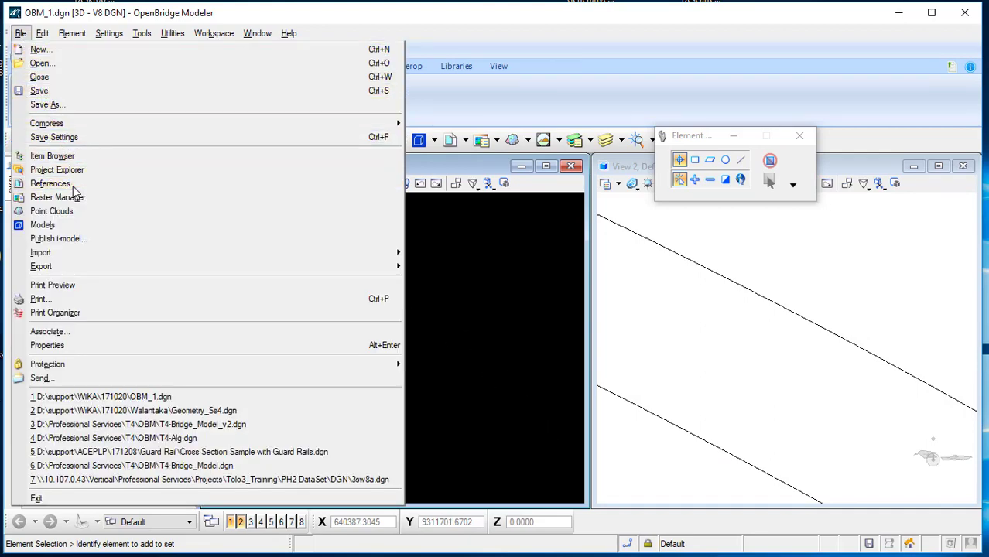
{"action": "left_click", "coordinate": [70, 184]}
{"action": "left_click_drag", "start_coordinate": [814, 477], "coordinate": [659, 257]}
{"action": "left_click_drag", "start_coordinate": [769, 406], "coordinate": [841, 411]}
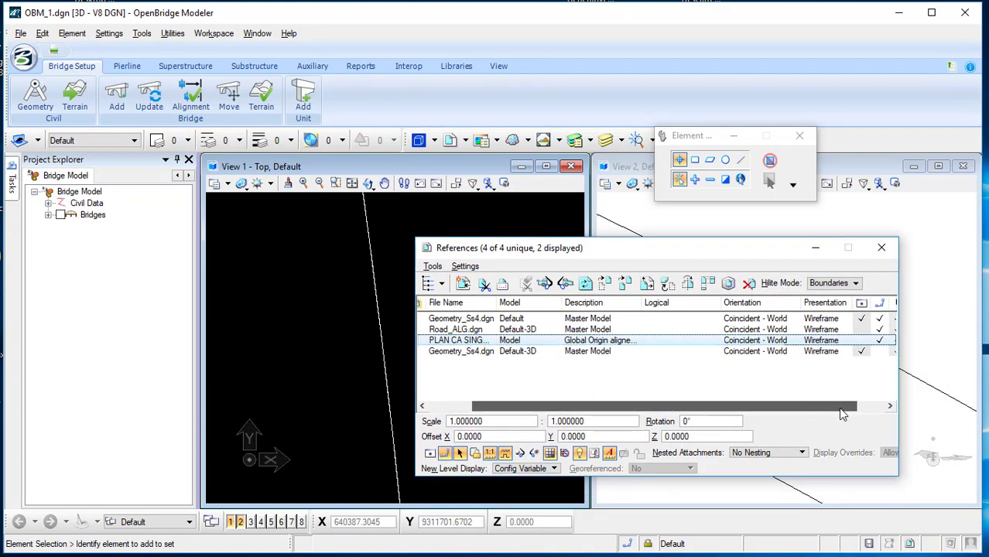
{"action": "left_click", "coordinate": [829, 341]}
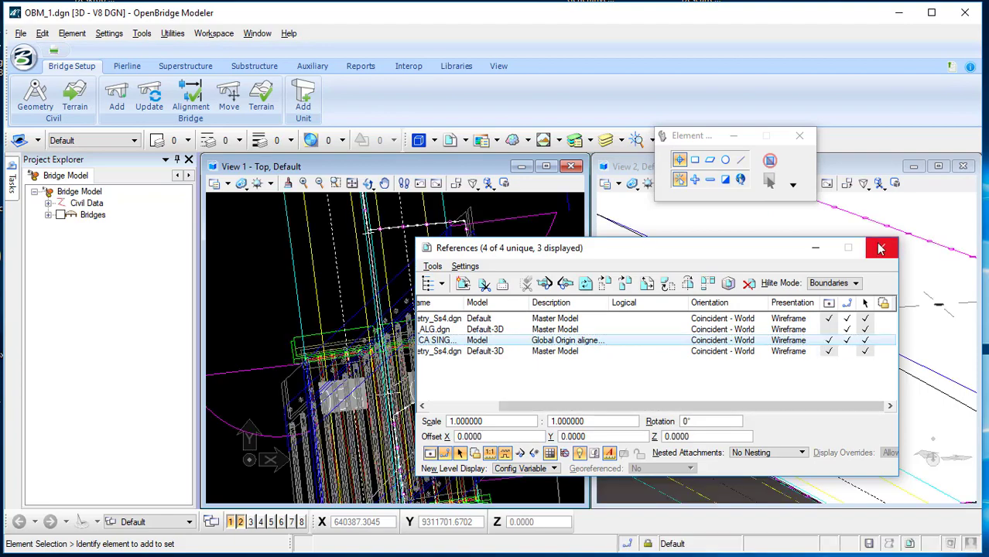
{"action": "left_click", "coordinate": [881, 247]}
{"action": "scroll", "coordinate": [408, 370], "scroll_direction": "up", "scroll_amount": 3}
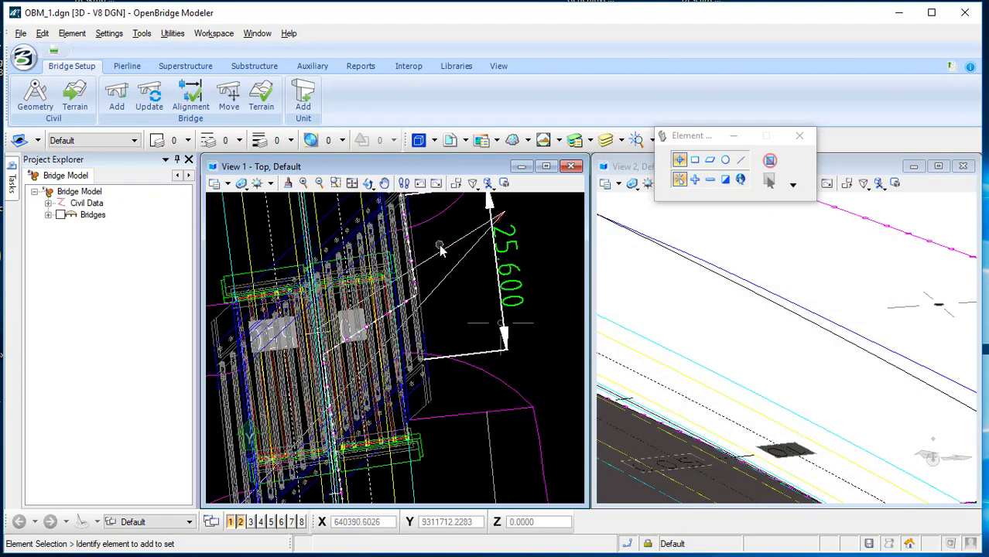
{"action": "middle_click_drag", "start_coordinate": [479, 324], "coordinate": [496, 340]}
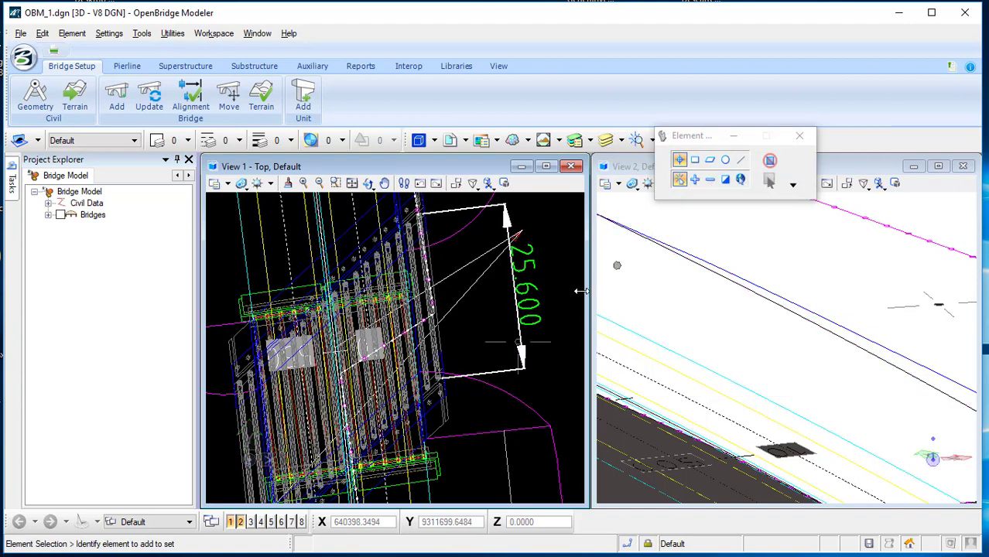
{"action": "scroll", "coordinate": [412, 372], "scroll_direction": "down", "scroll_amount": 3}
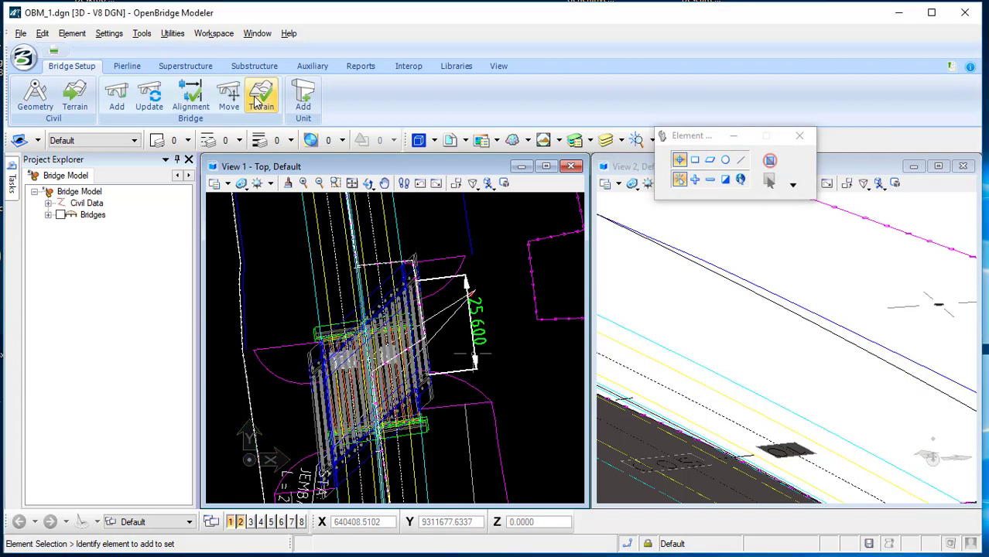
- Place a skewed pier line of length 30 at the northern abutment, station 105+42.0862, skewed about -37.9°, with feature definition PierLines
{"action": "left_click", "coordinate": [48, 214]}
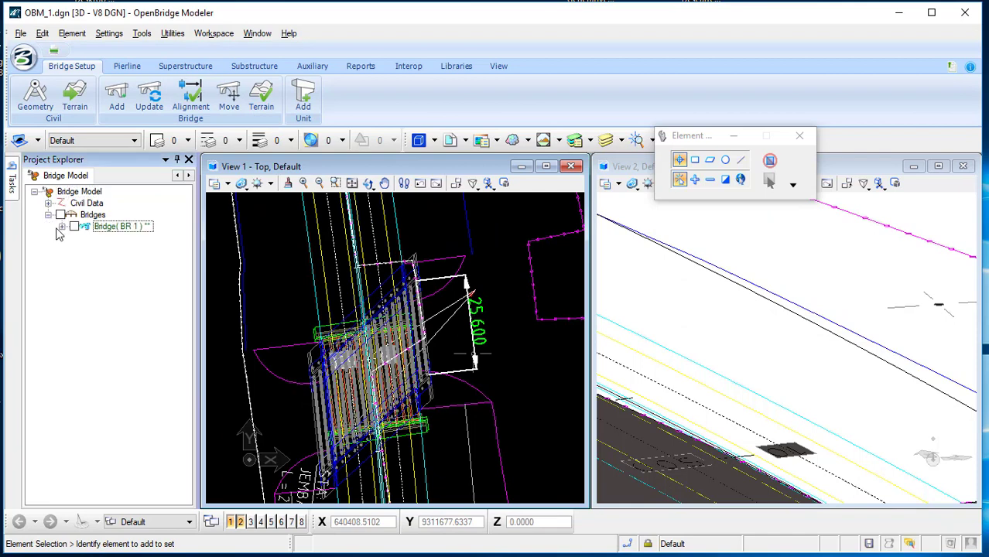
{"action": "left_click", "coordinate": [127, 66]}
{"action": "left_click", "coordinate": [30, 95]}
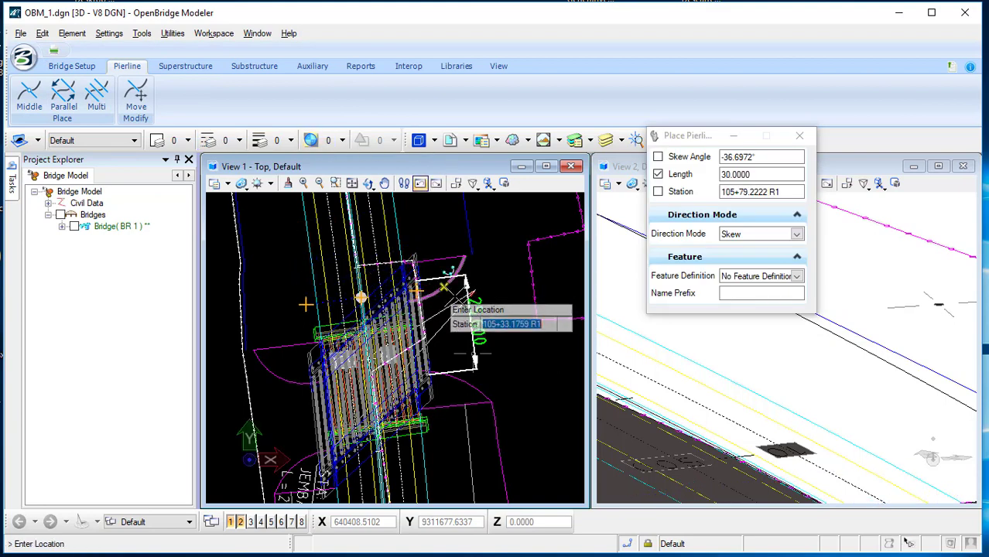
{"action": "left_click", "coordinate": [798, 277]}
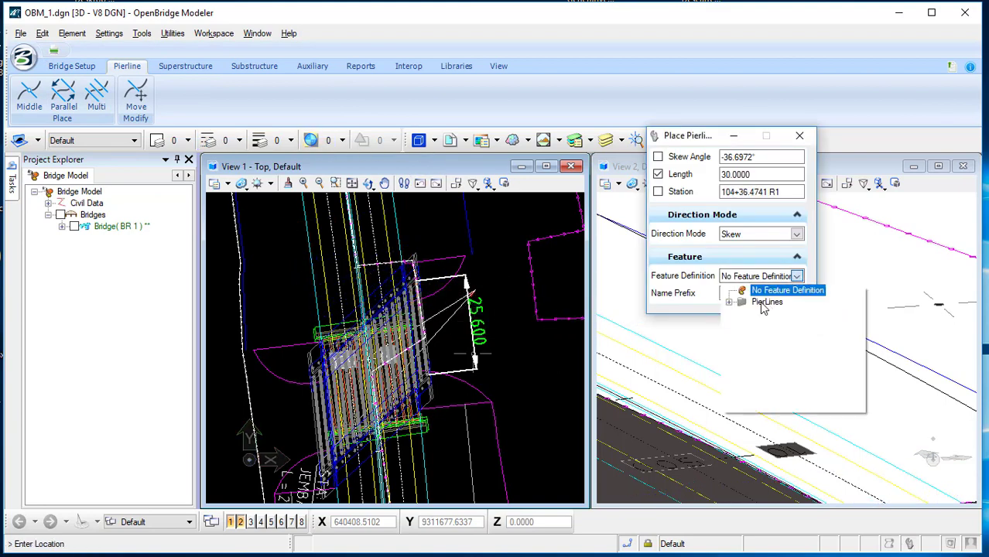
{"action": "left_click", "coordinate": [728, 302]}
{"action": "left_click", "coordinate": [773, 315]}
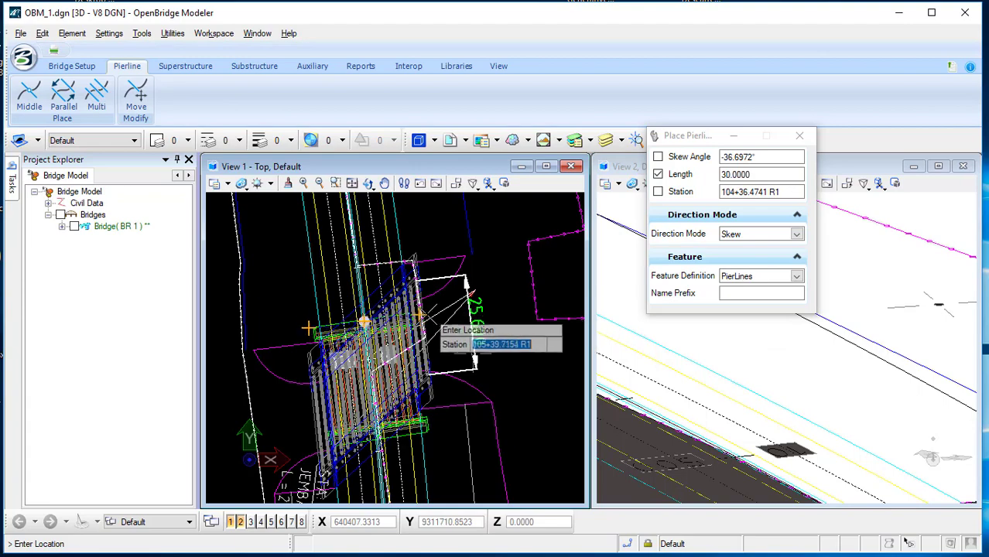
{"action": "scroll", "coordinate": [424, 317], "scroll_direction": "up", "scroll_amount": 2}
{"action": "scroll", "coordinate": [424, 317], "scroll_direction": "down", "scroll_amount": 1}
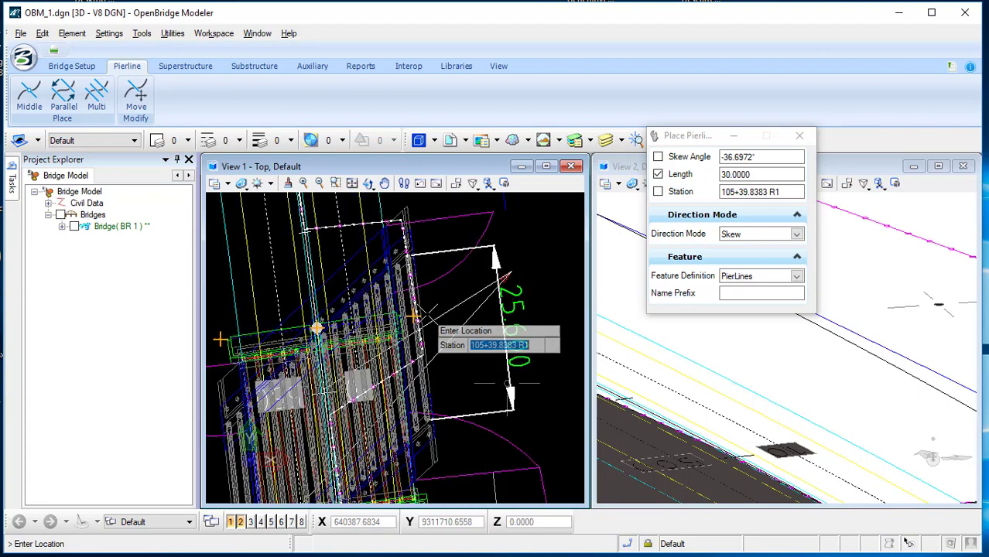
{"action": "scroll", "coordinate": [438, 312], "scroll_direction": "up", "scroll_amount": 2}
{"action": "scroll", "coordinate": [439, 312], "scroll_direction": "down", "scroll_amount": 2}
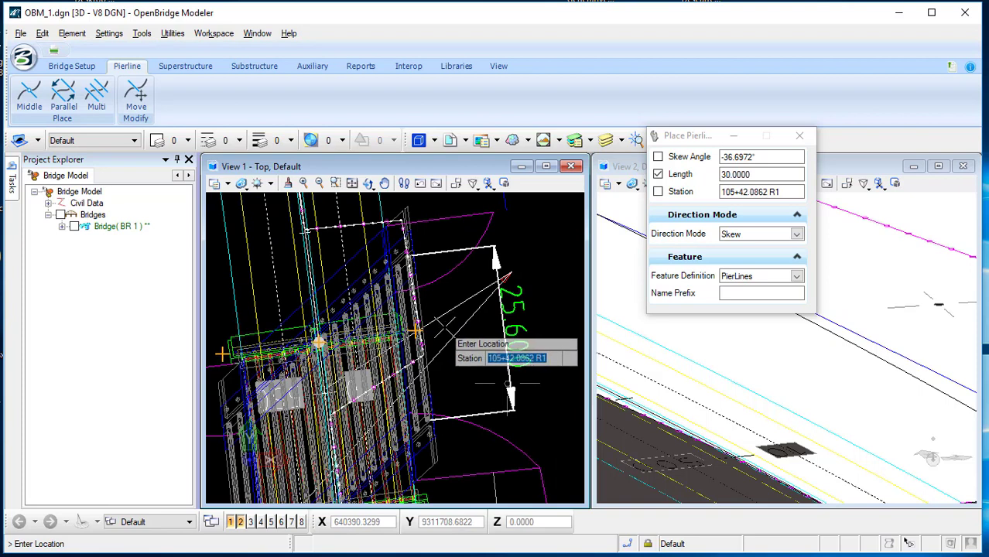
{"action": "left_click", "coordinate": [444, 329]}
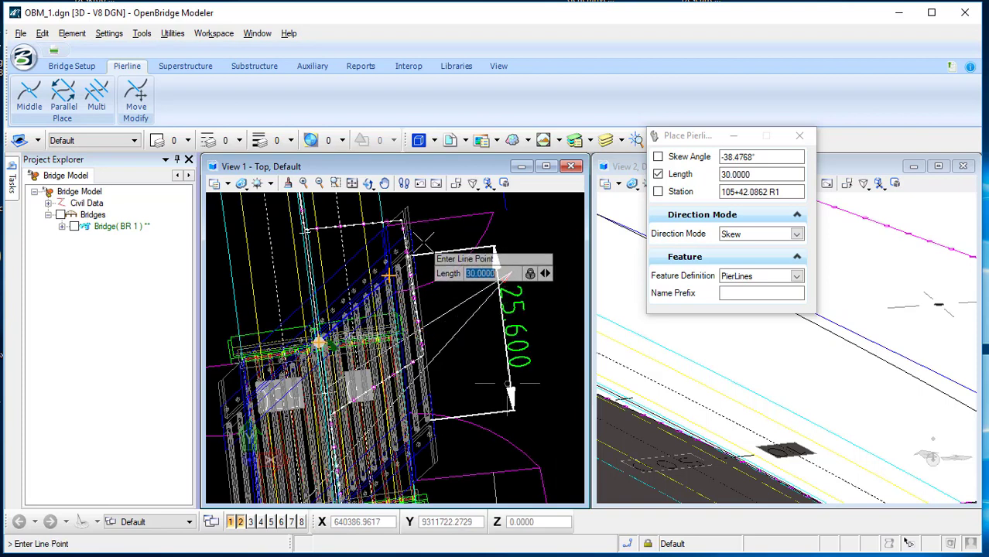
{"action": "left_click", "coordinate": [423, 238]}
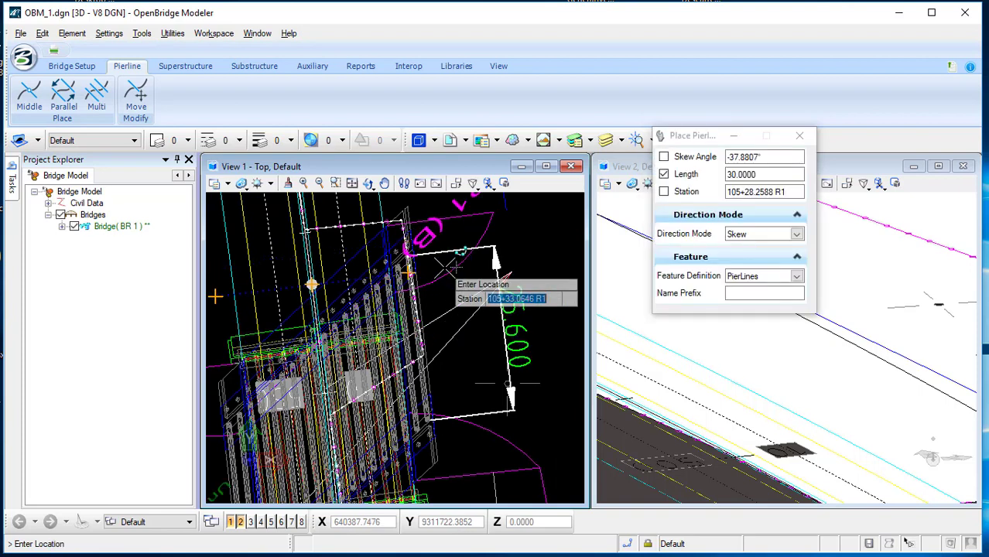
- Place a second skewed pier line of length 30 at the southern abutment, station 105+69.4655, skewed about -36.9°, with feature definition PierLines
{"action": "scroll", "coordinate": [445, 267], "scroll_direction": "down", "scroll_amount": 1}
{"action": "scroll", "coordinate": [437, 418], "scroll_direction": "up", "scroll_amount": 3}
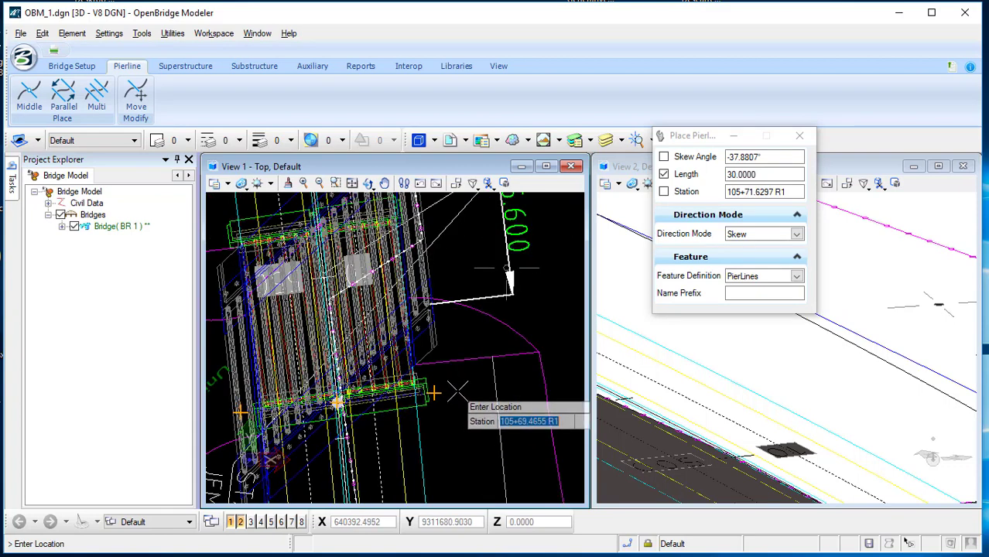
{"action": "left_click", "coordinate": [456, 392]}
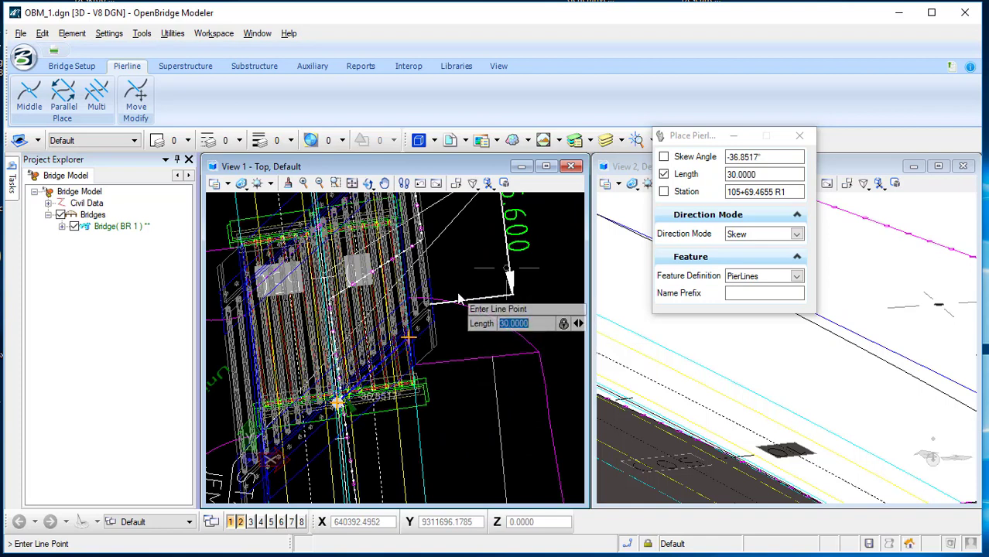
{"action": "left_click", "coordinate": [458, 304]}
{"action": "key", "text": "Escape"}
{"action": "scroll", "coordinate": [516, 304], "scroll_direction": "down", "scroll_amount": 2}
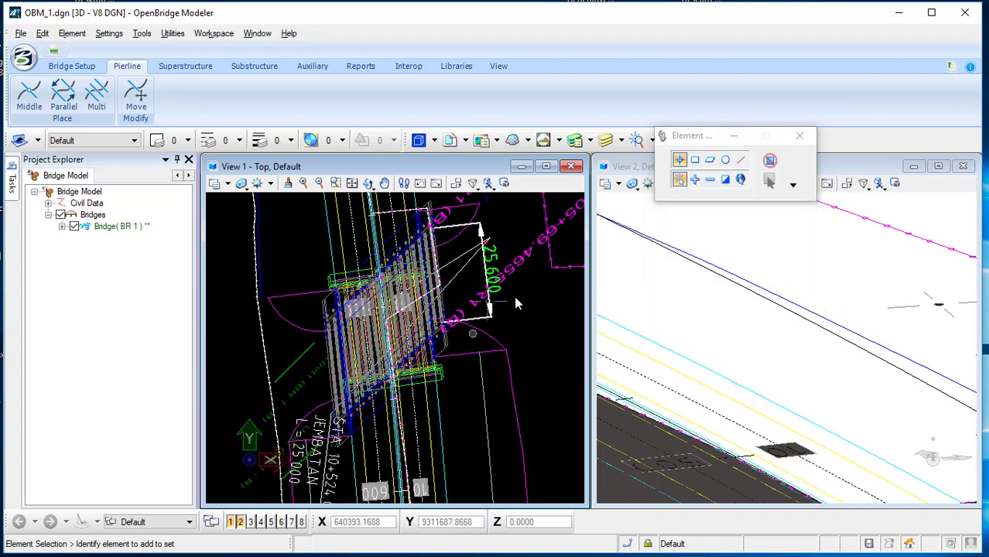
{"action": "scroll", "coordinate": [490, 304], "scroll_direction": "down", "scroll_amount": 2}
{"action": "scroll", "coordinate": [489, 303], "scroll_direction": "up", "scroll_amount": 2}
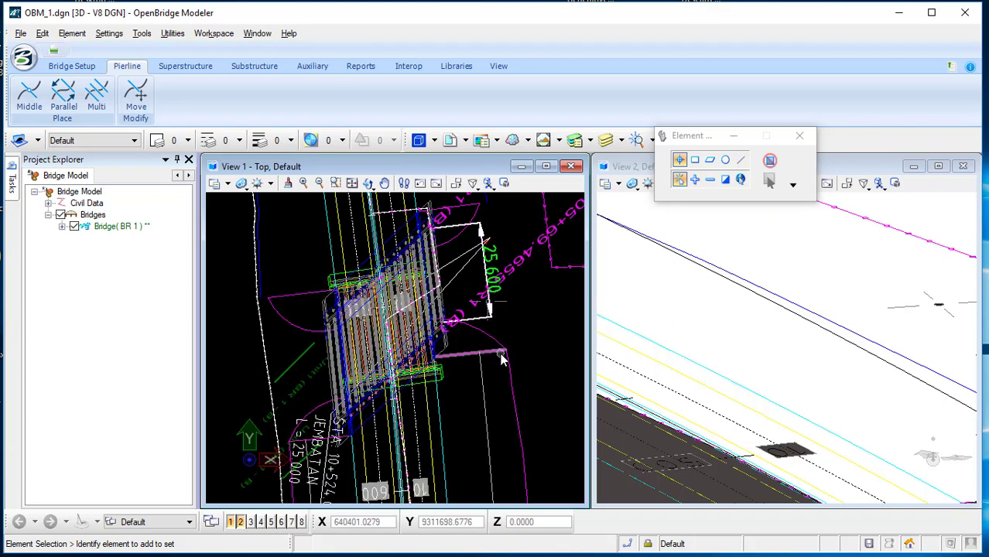
- Turn off the display of the PLAN CA SINGLE reference in the bridge model
{"action": "left_click", "coordinate": [449, 140]}
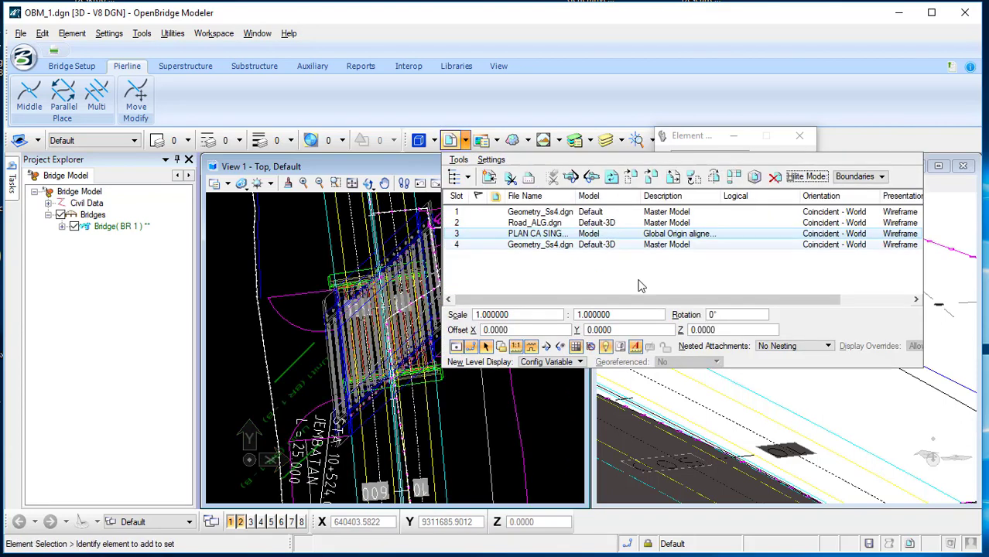
{"action": "left_click_drag", "start_coordinate": [697, 300], "coordinate": [789, 301]}
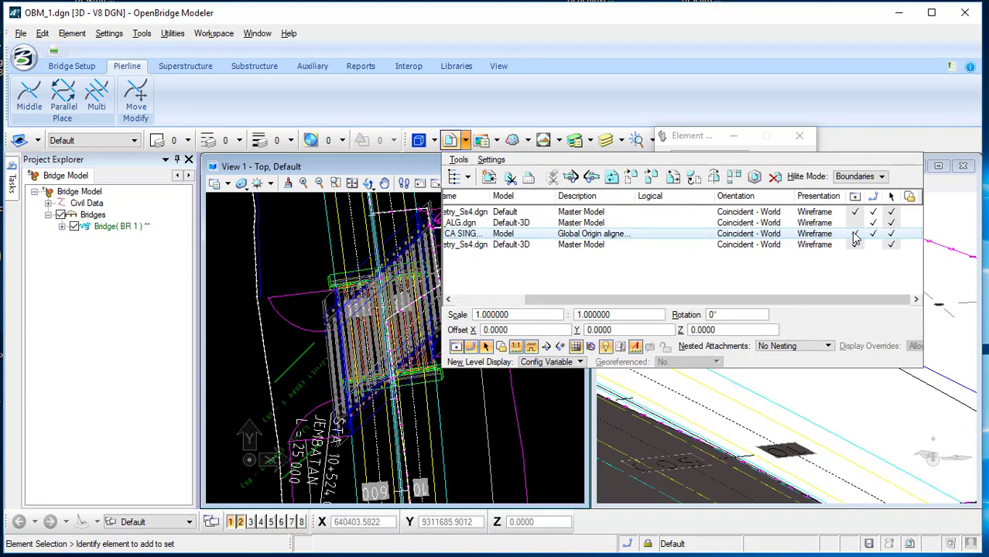
{"action": "left_click", "coordinate": [854, 234]}
{"action": "left_click", "coordinate": [485, 431]}
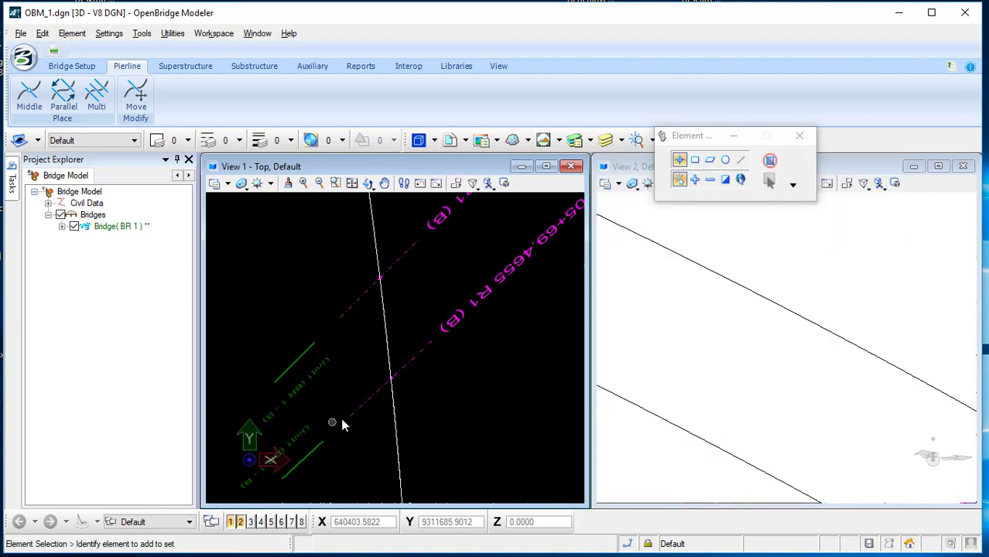
{"action": "left_click", "coordinate": [798, 137]}
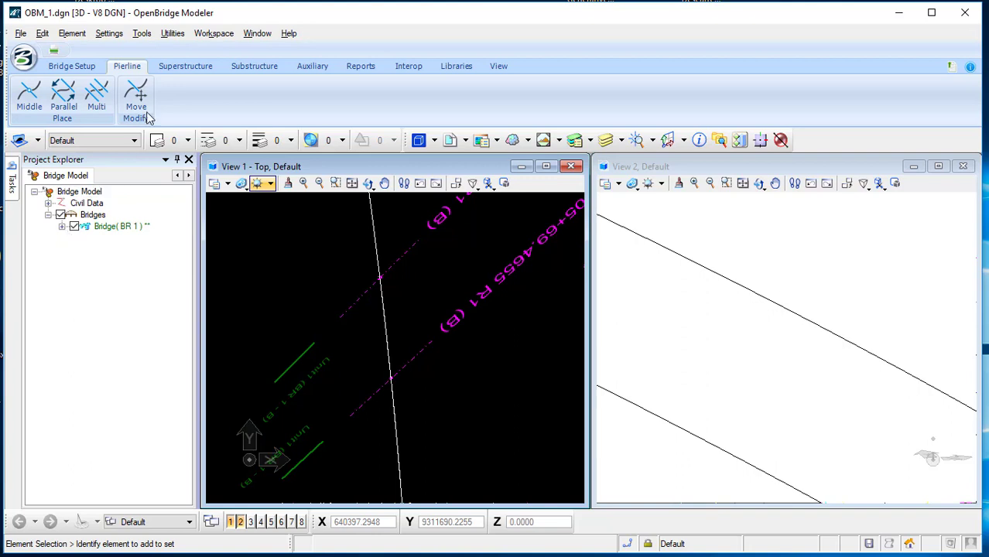
- Place a deck between the northern and southern pier lines using template Slab with constraints - 24m and feature definition Deck
{"action": "left_click", "coordinate": [185, 66]}
{"action": "left_click", "coordinate": [28, 97]}
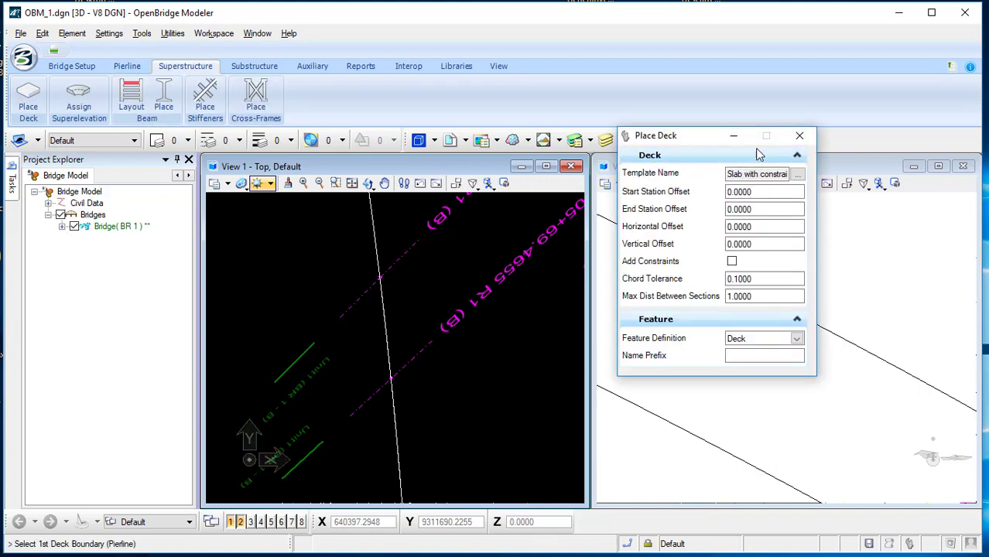
{"action": "left_click", "coordinate": [798, 174]}
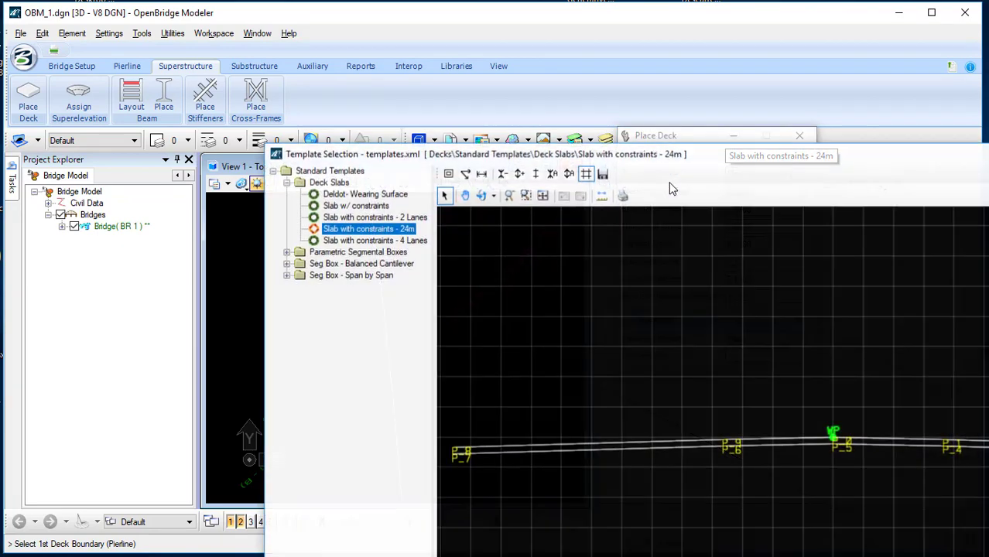
{"action": "double_click", "coordinate": [585, 161]}
{"action": "left_click_drag", "start_coordinate": [329, 15], "coordinate": [320, 19]}
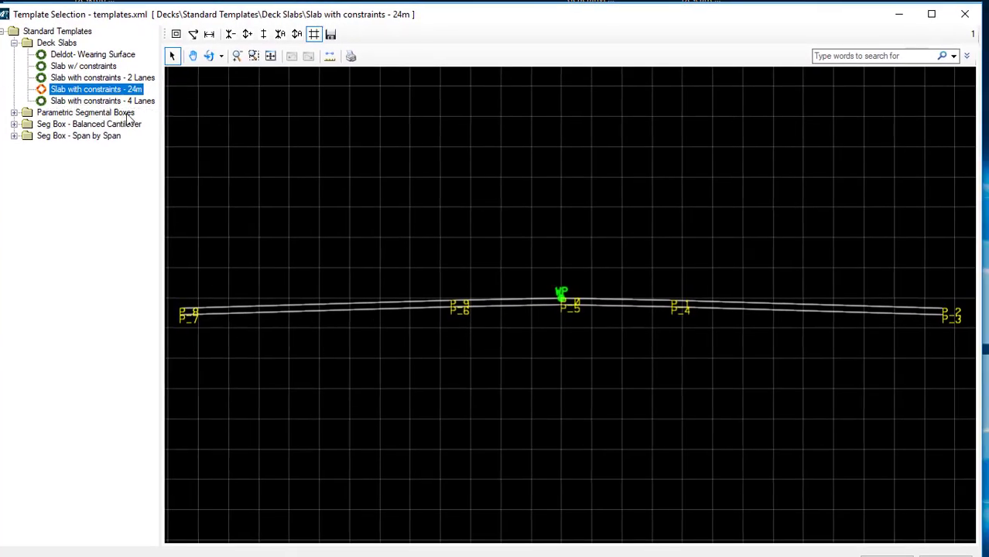
{"action": "left_click", "coordinate": [886, 556]}
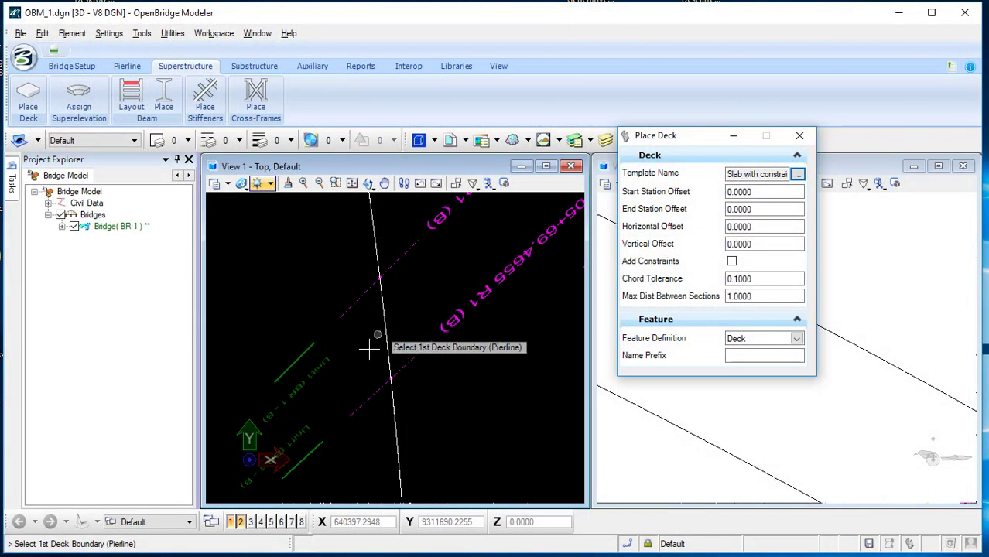
{"action": "left_click", "coordinate": [341, 314]}
{"action": "left_click", "coordinate": [354, 408]}
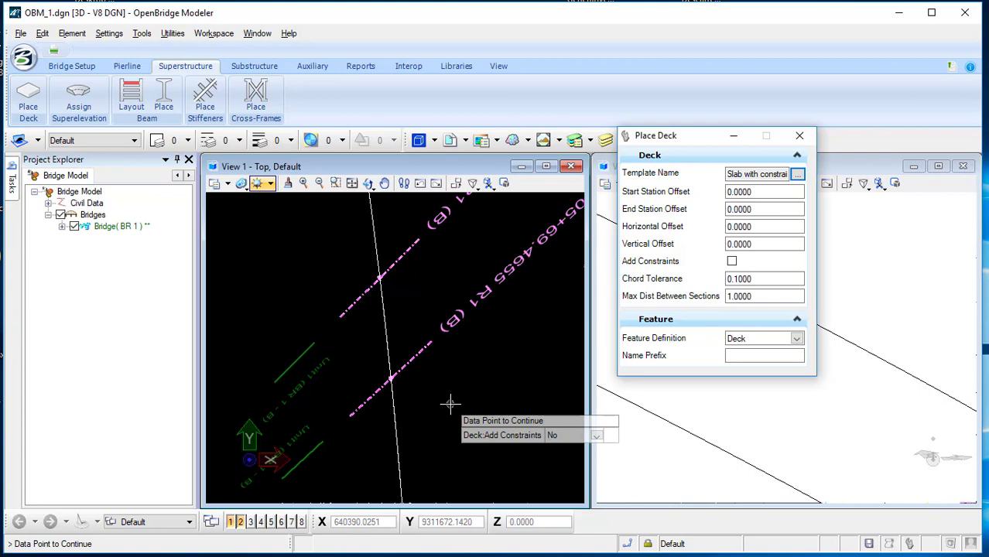
{"action": "left_click", "coordinate": [449, 404]}
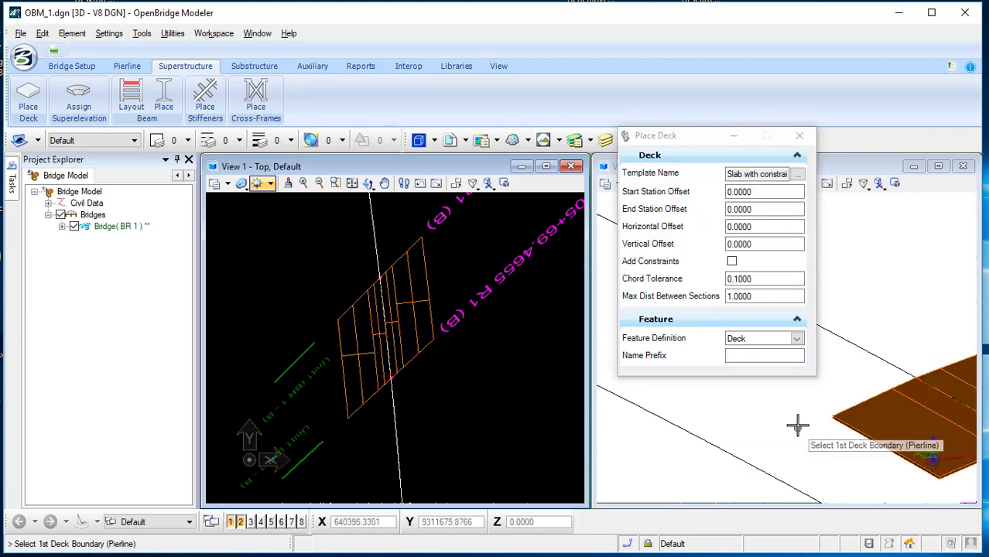
{"action": "left_click", "coordinate": [800, 136]}
{"action": "middle_click_drag", "start_coordinate": [815, 315], "coordinate": [670, 220]}
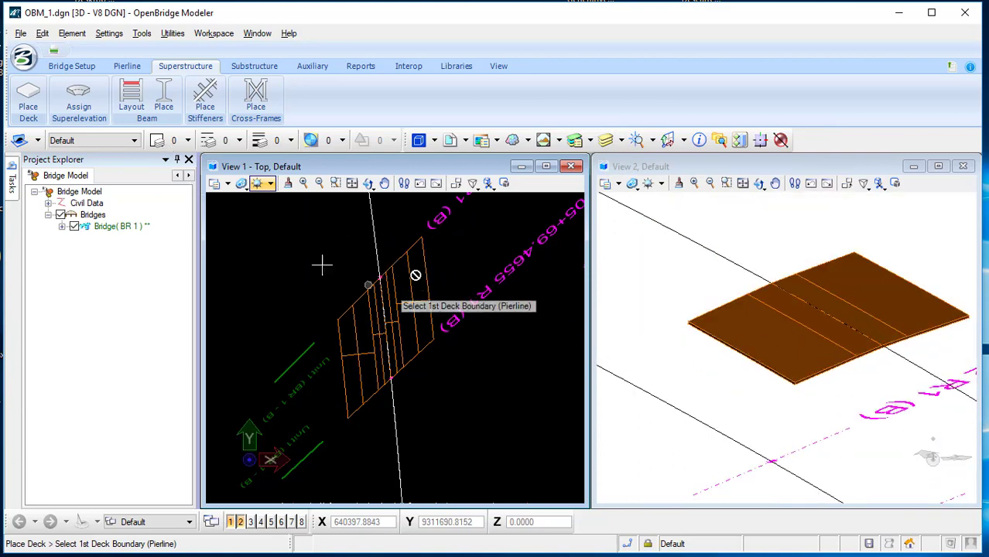
- Create a beam layout named BeamLayout from the northern to the southern pier line and generate 18 beams
{"action": "left_click", "coordinate": [132, 101]}
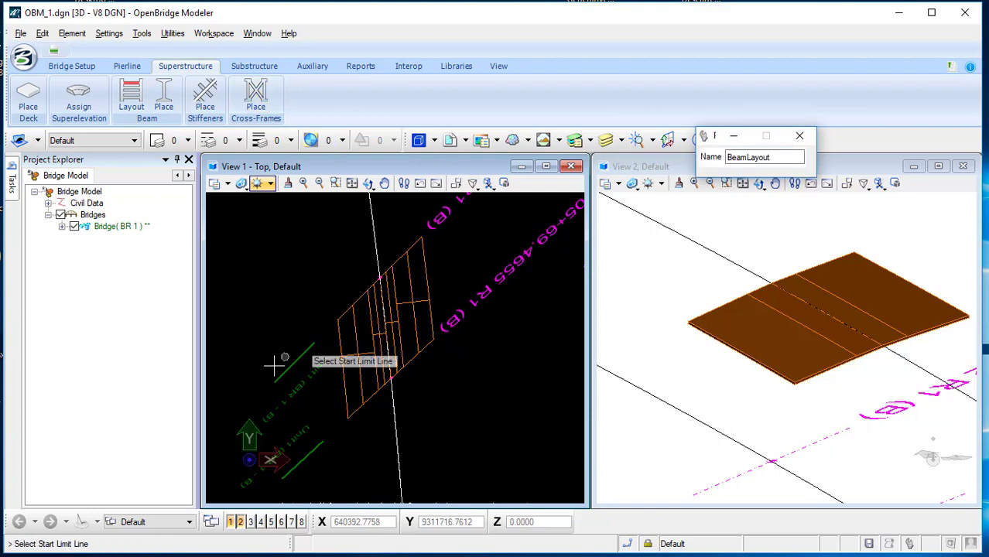
{"action": "left_click", "coordinate": [341, 314]}
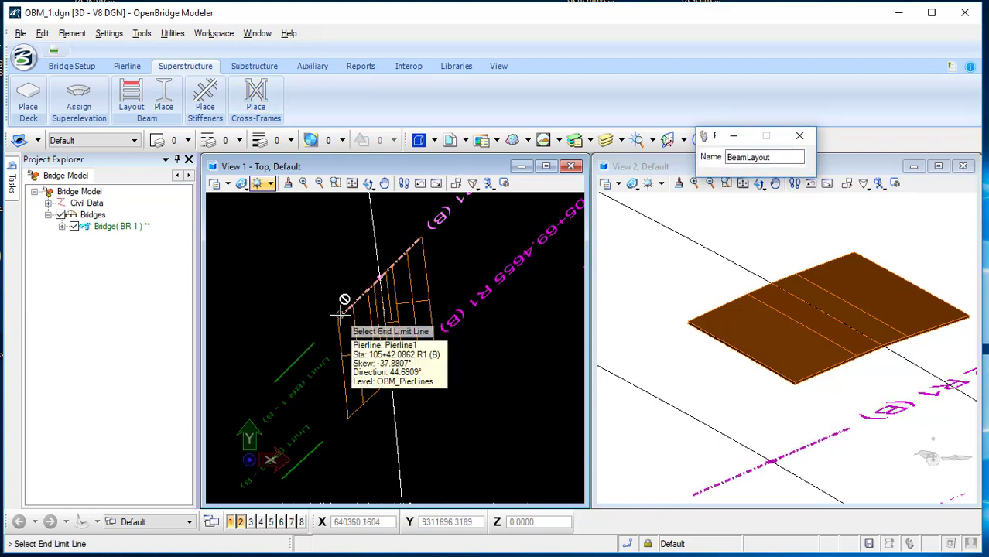
{"action": "left_click", "coordinate": [362, 404]}
{"action": "left_click", "coordinate": [445, 400]}
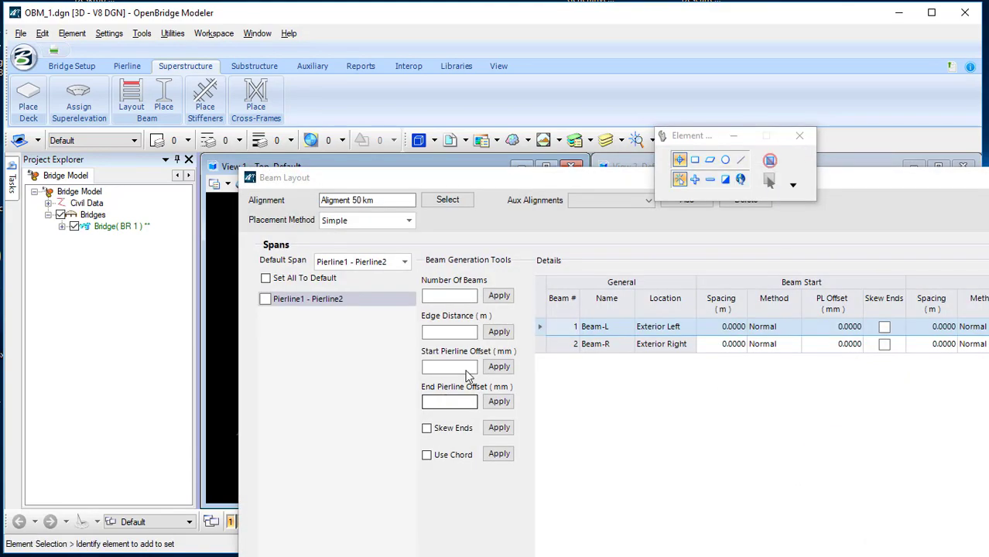
{"action": "left_click_drag", "start_coordinate": [563, 180], "coordinate": [320, 37]}
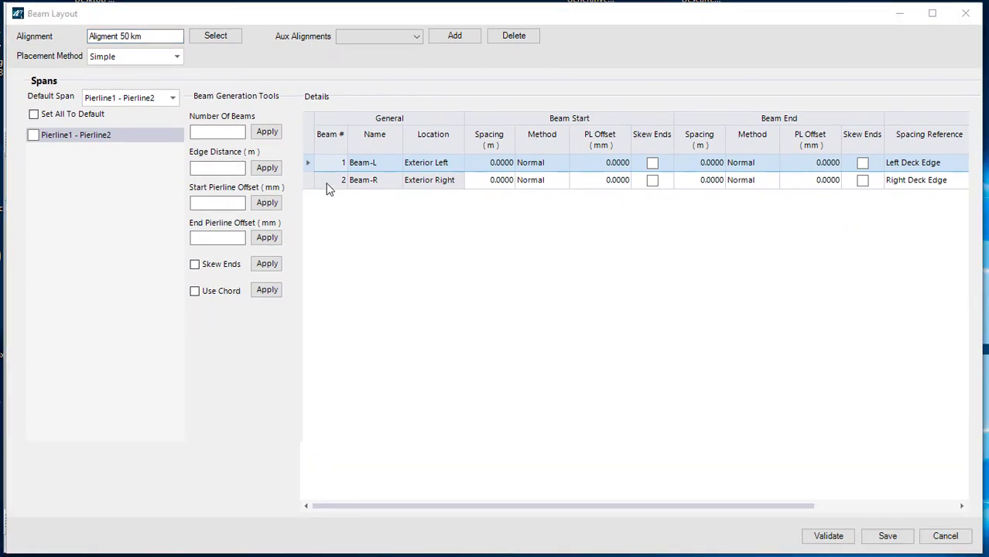
{"action": "left_click", "coordinate": [224, 133]}
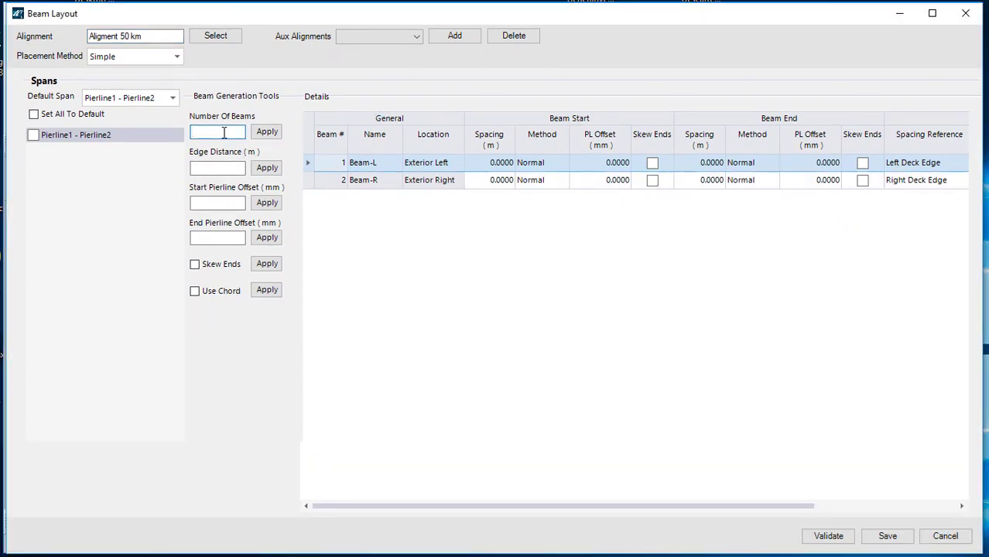
{"action": "left_click", "coordinate": [266, 133]}
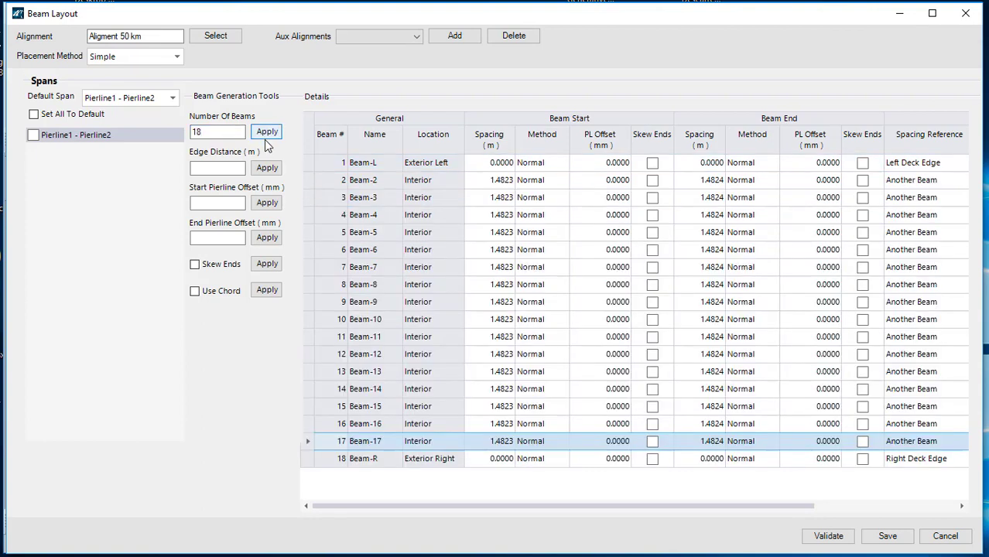
- Validate the beam layout and apply an edge distance of 0.5 m to the exterior beams
{"action": "left_click", "coordinate": [220, 168]}
{"action": "left_click", "coordinate": [229, 203]}
{"action": "left_click", "coordinate": [216, 165]}
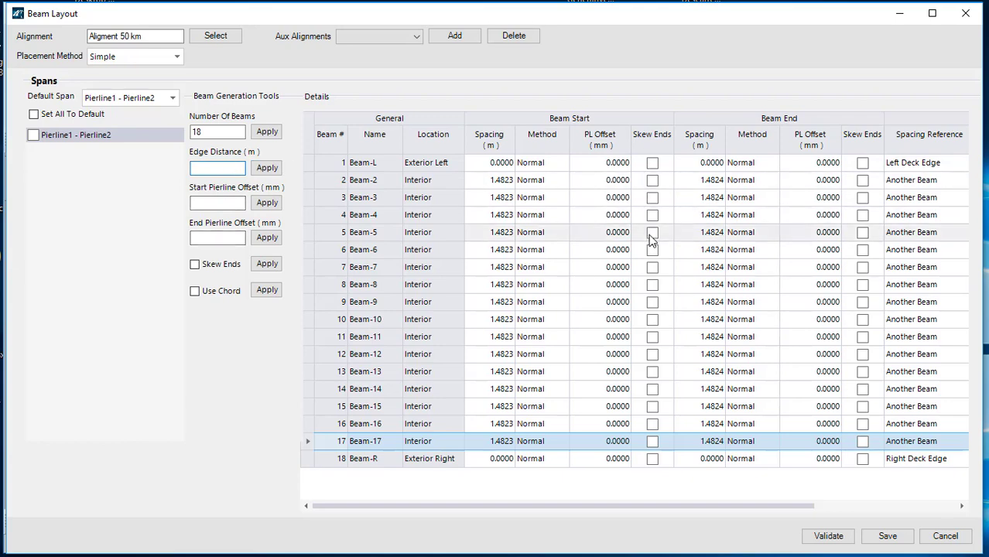
{"action": "left_click", "coordinate": [824, 536]}
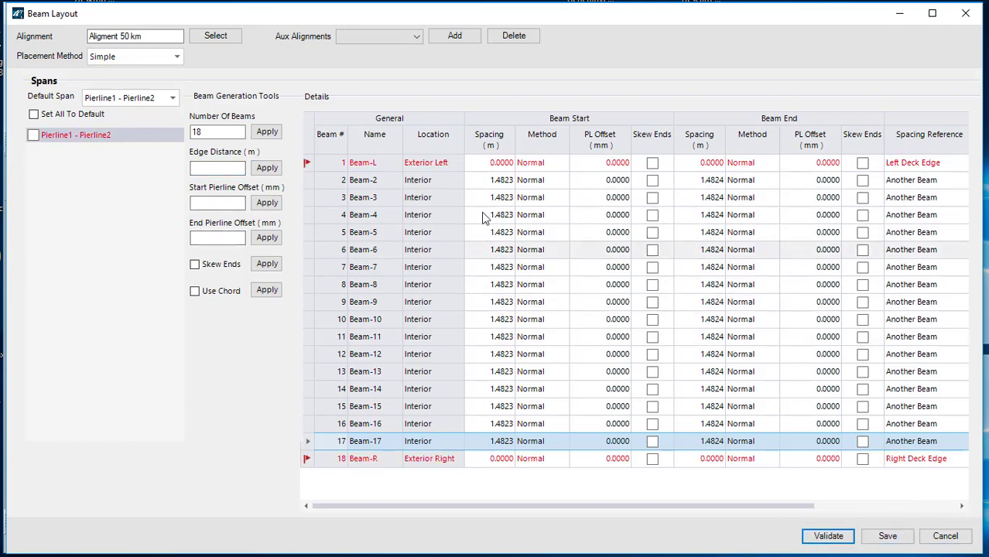
{"action": "left_click", "coordinate": [218, 166]}
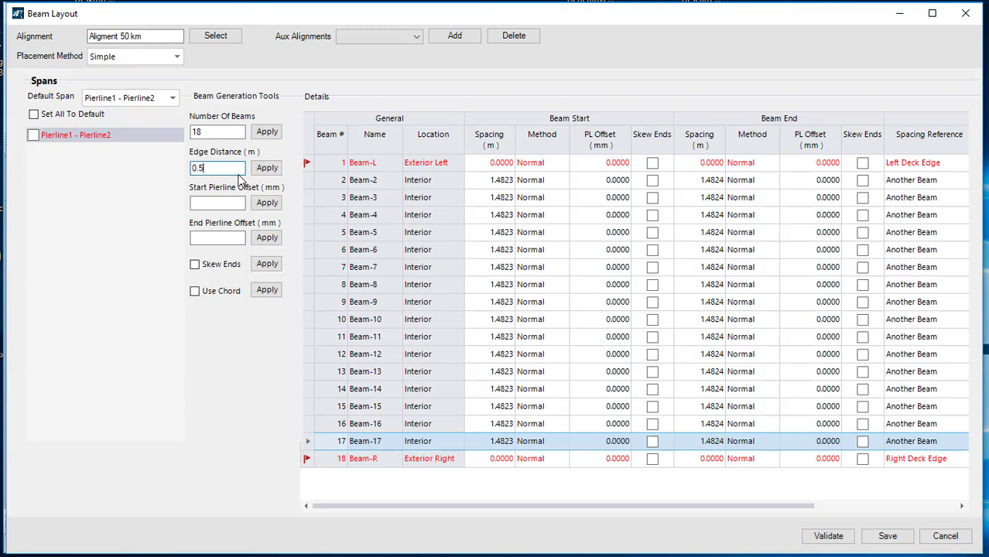
{"action": "left_click", "coordinate": [265, 168]}
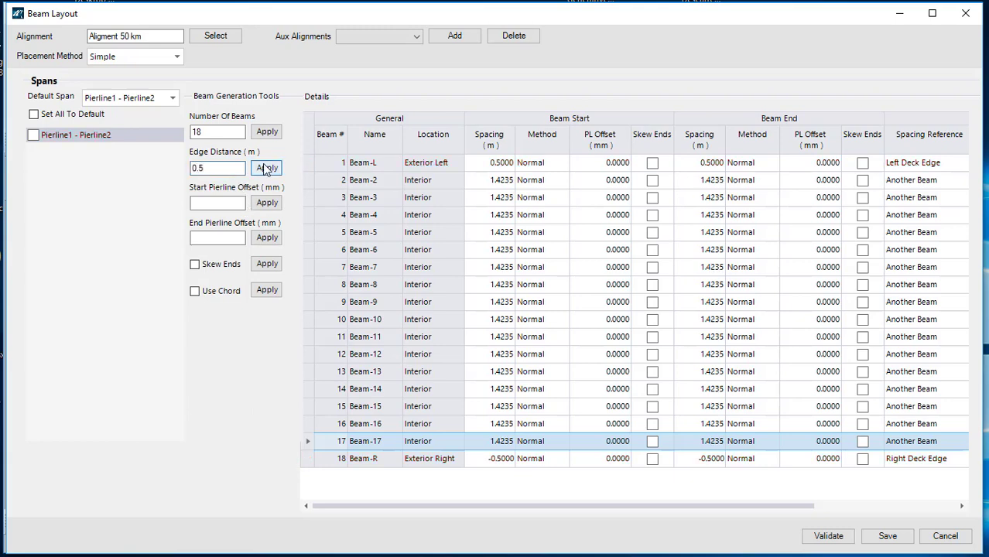
- Apply start and end pierline offsets of 50 mm to all beams and save the beam layout
{"action": "left_click", "coordinate": [235, 204]}
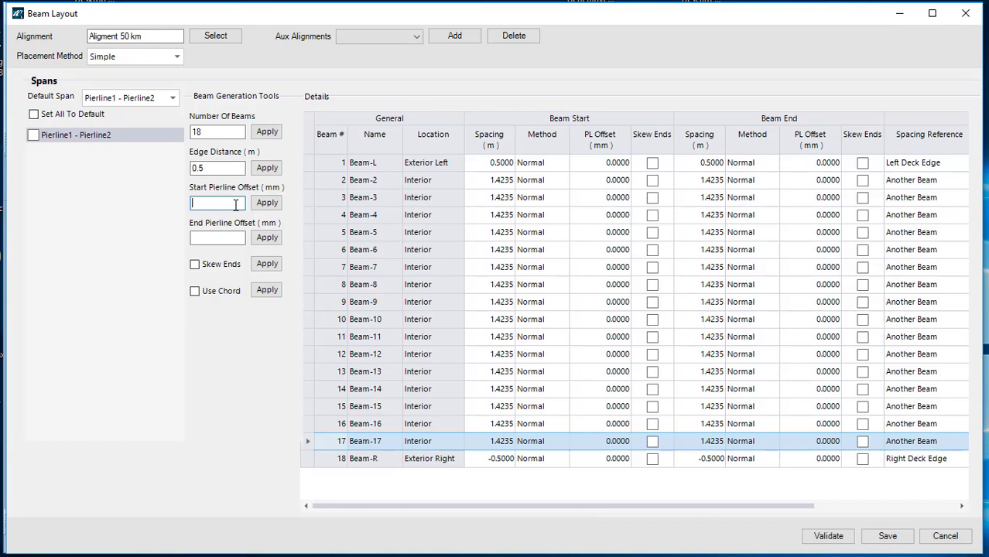
{"action": "left_click", "coordinate": [228, 238]}
{"action": "left_click", "coordinate": [267, 202]}
{"action": "left_click", "coordinate": [267, 237]}
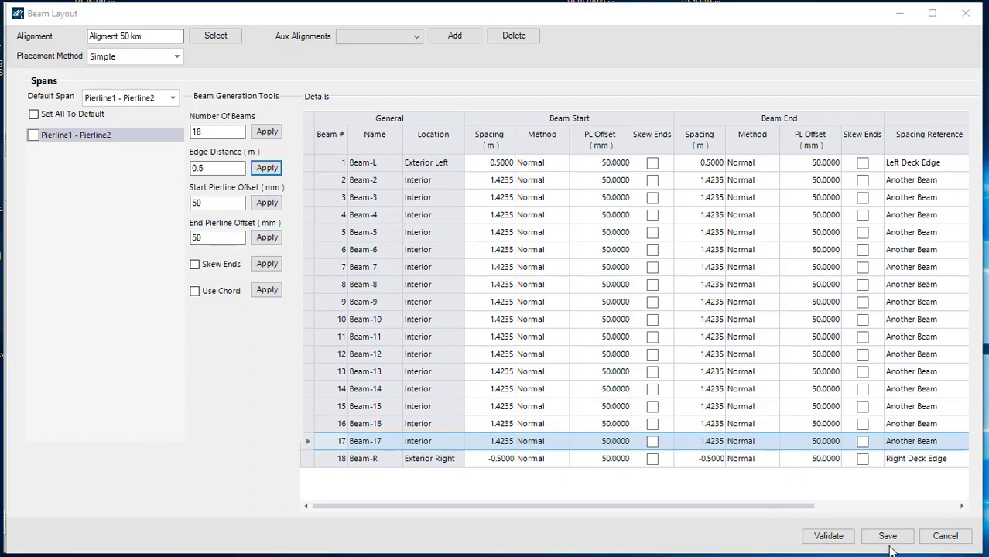
{"action": "left_click", "coordinate": [887, 538]}
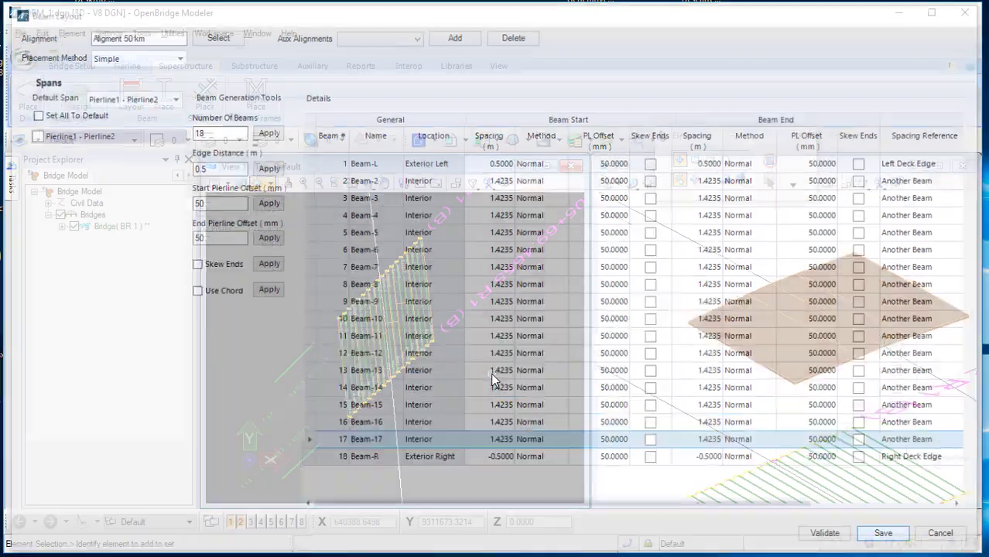
{"action": "scroll", "coordinate": [394, 330], "scroll_direction": "up", "scroll_amount": 5}
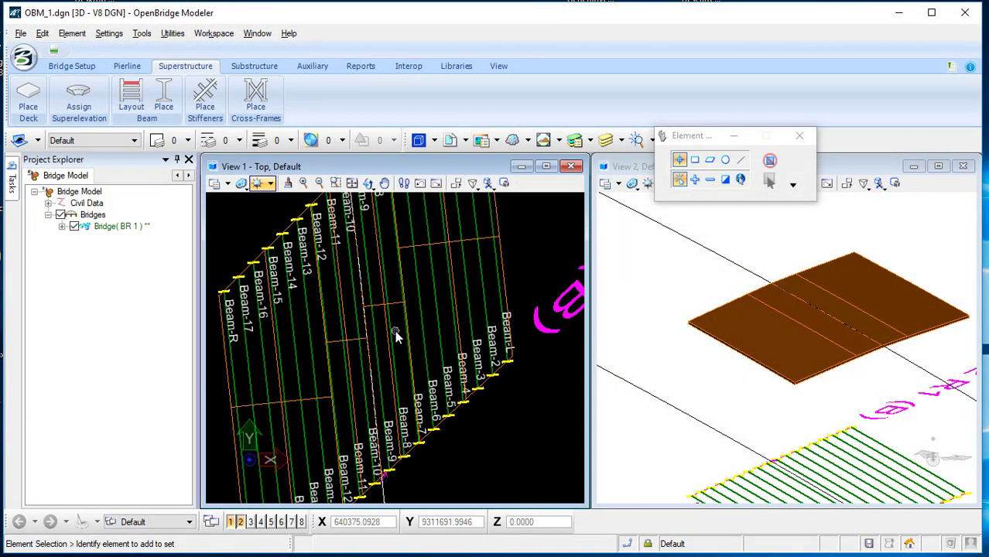
{"action": "scroll", "coordinate": [395, 330], "scroll_direction": "down", "scroll_amount": 3}
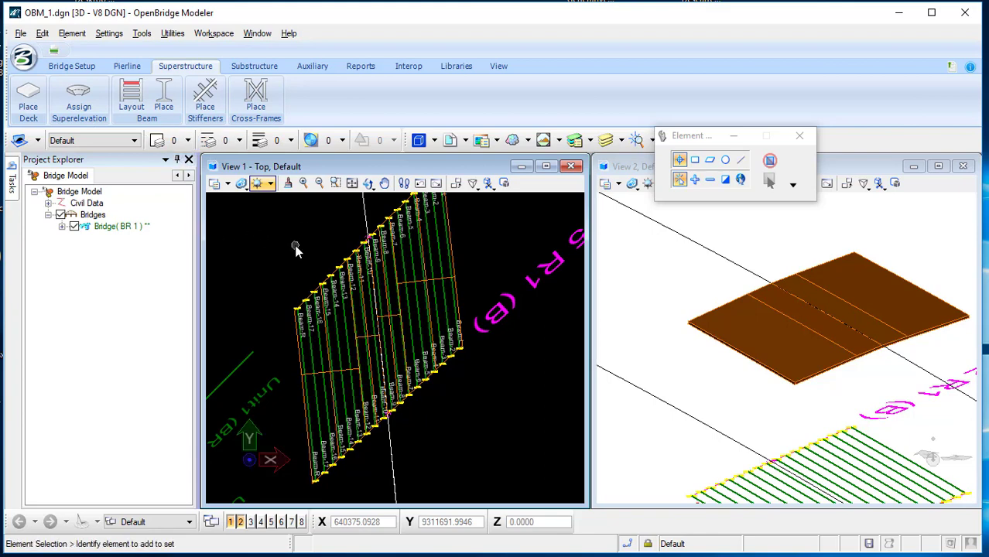
- Start beam placement on the beam layout with type Built-Up and feature definition Girder, and enlarge the beam definition window
{"action": "left_click", "coordinate": [163, 97]}
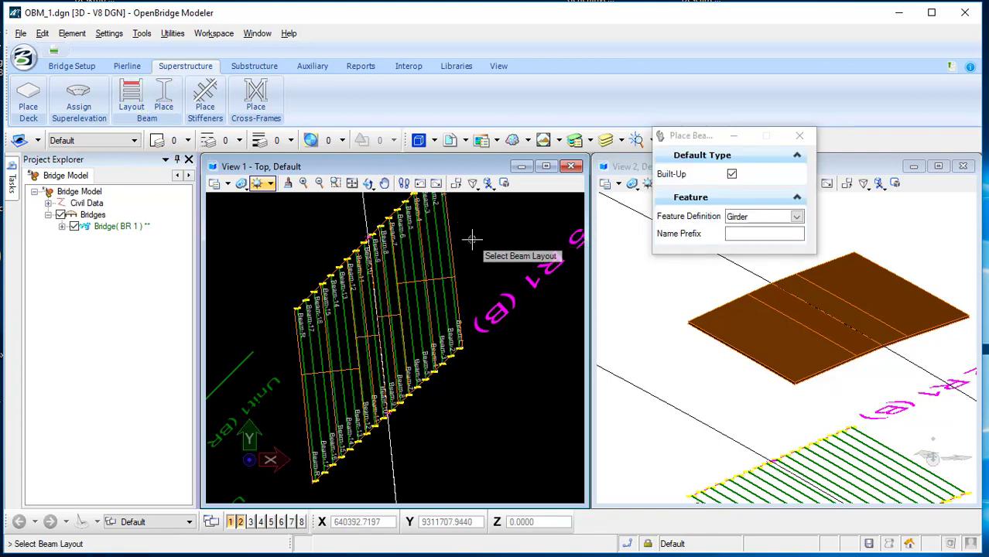
{"action": "left_click", "coordinate": [449, 248]}
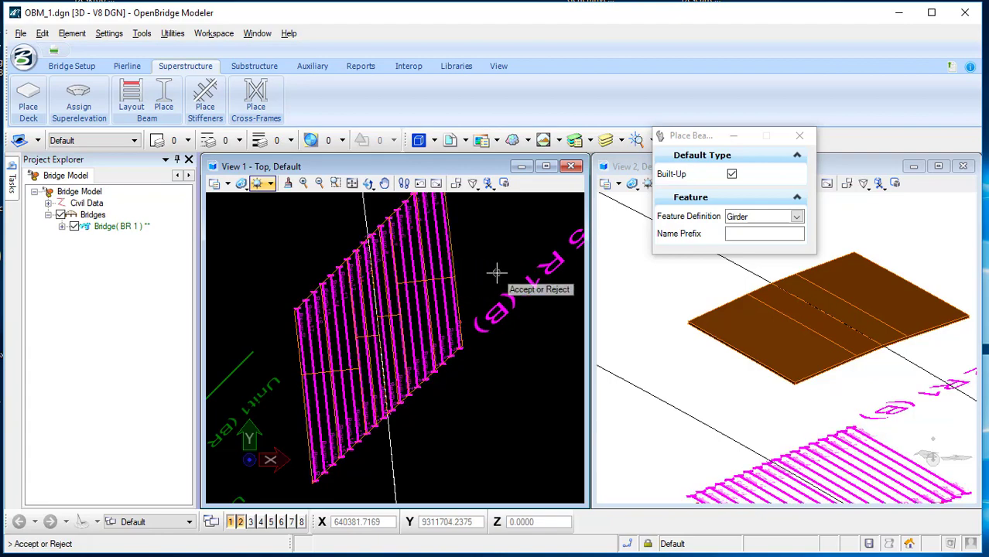
{"action": "left_click", "coordinate": [499, 247]}
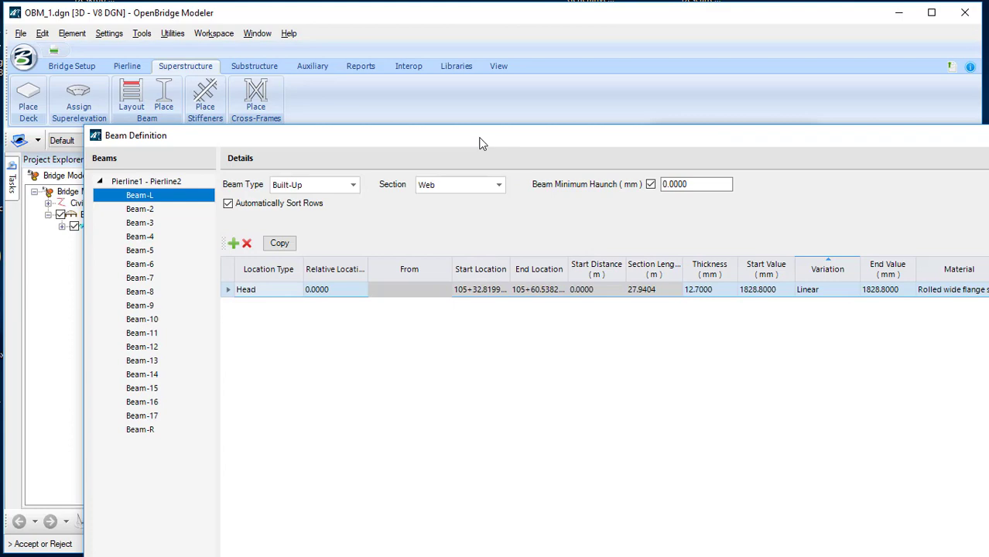
{"action": "left_click_drag", "start_coordinate": [480, 143], "coordinate": [401, 21]}
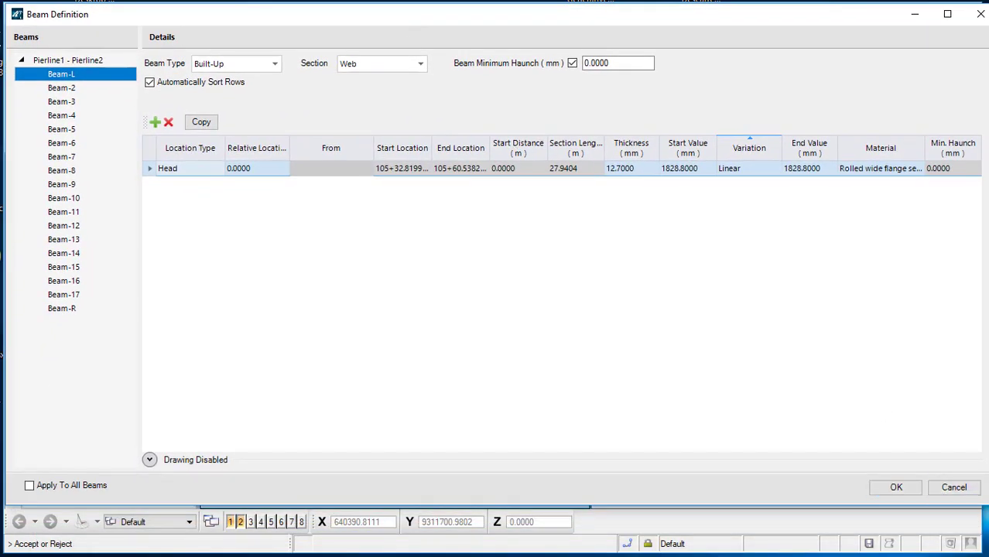
{"action": "left_click_drag", "start_coordinate": [985, 503], "coordinate": [973, 554]}
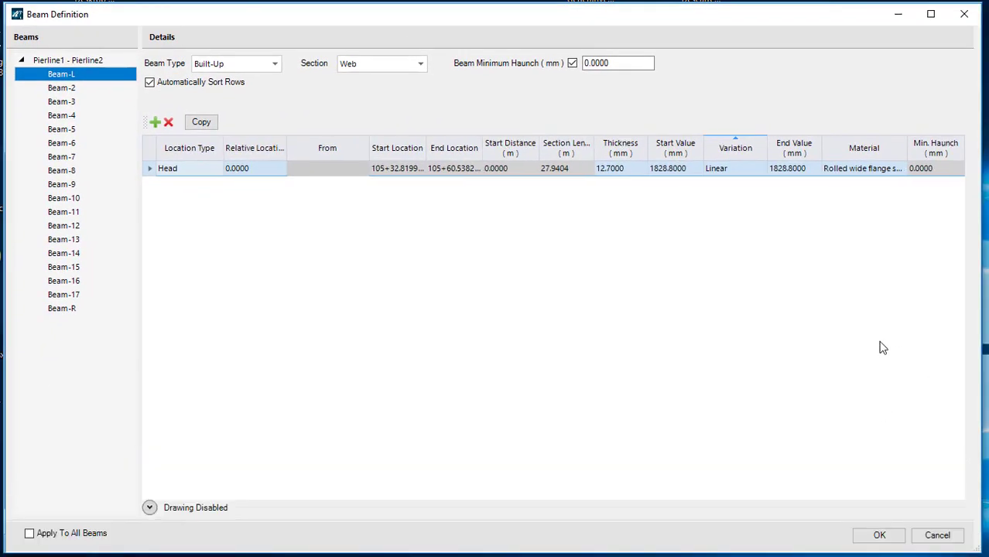
- Apply the built-up section definition of Beam-L to all beams and place the girders
{"action": "left_click", "coordinate": [79, 89]}
{"action": "key", "text": "Down"}
{"action": "key", "text": "Down"}
{"action": "key", "text": "Down"}
{"action": "key", "text": "Down"}
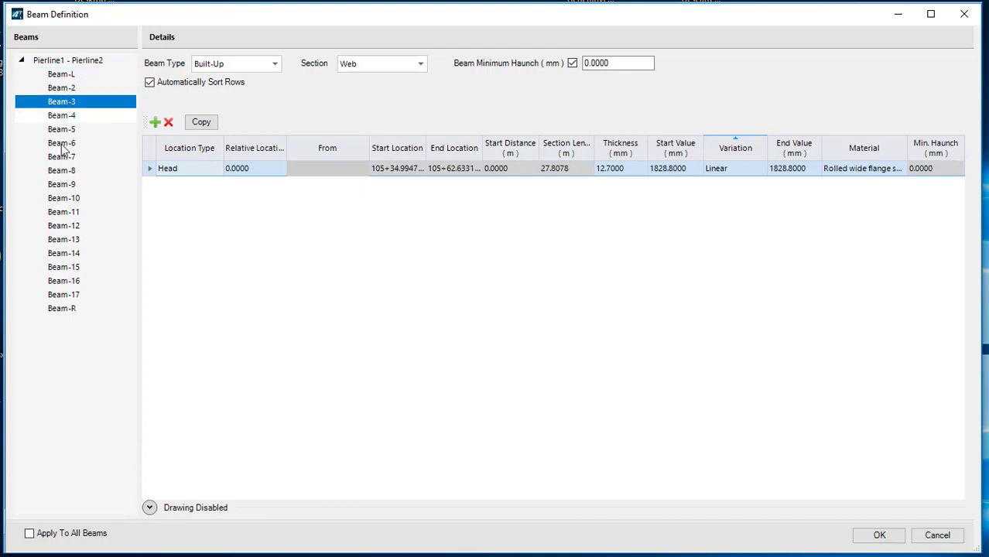
{"action": "key", "text": "Home"}
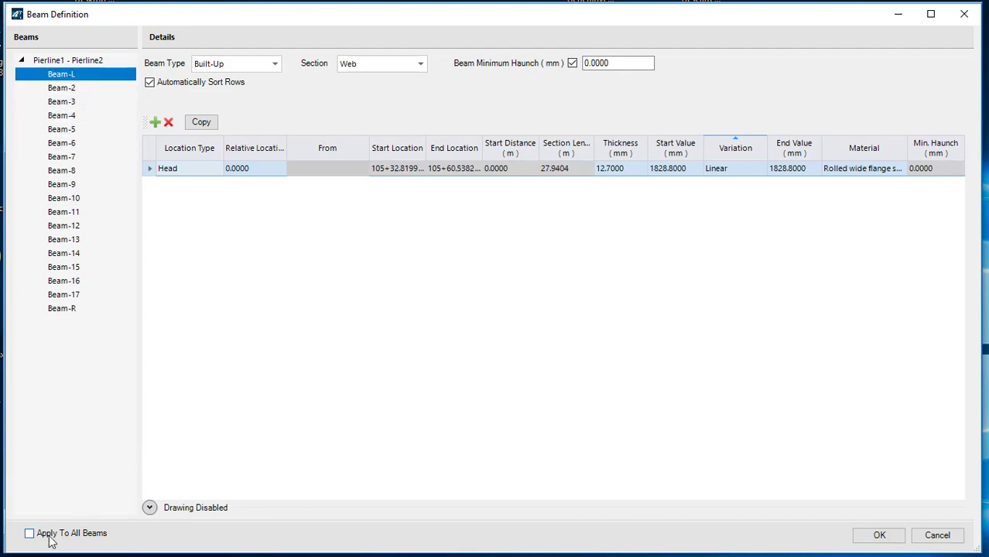
{"action": "left_click", "coordinate": [30, 533]}
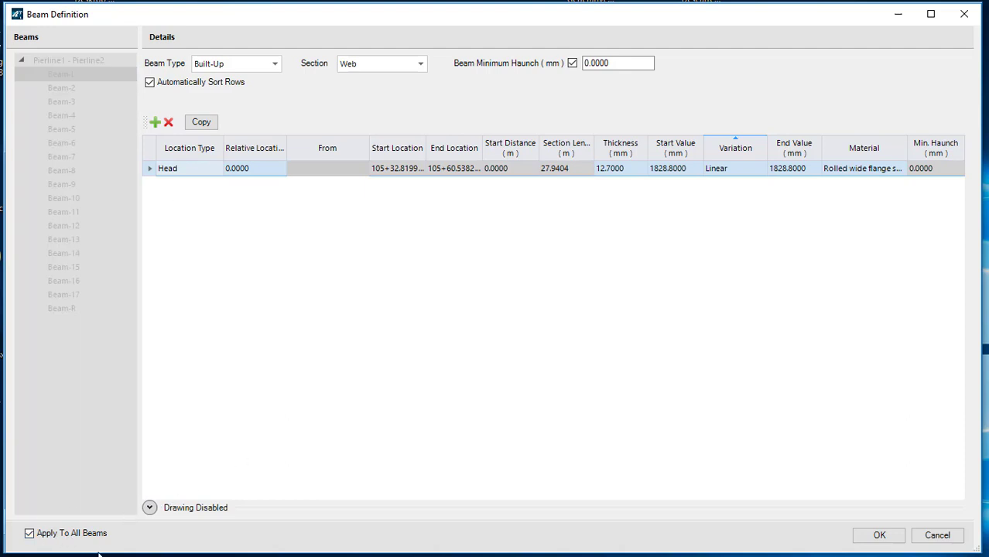
{"action": "left_click", "coordinate": [880, 536]}
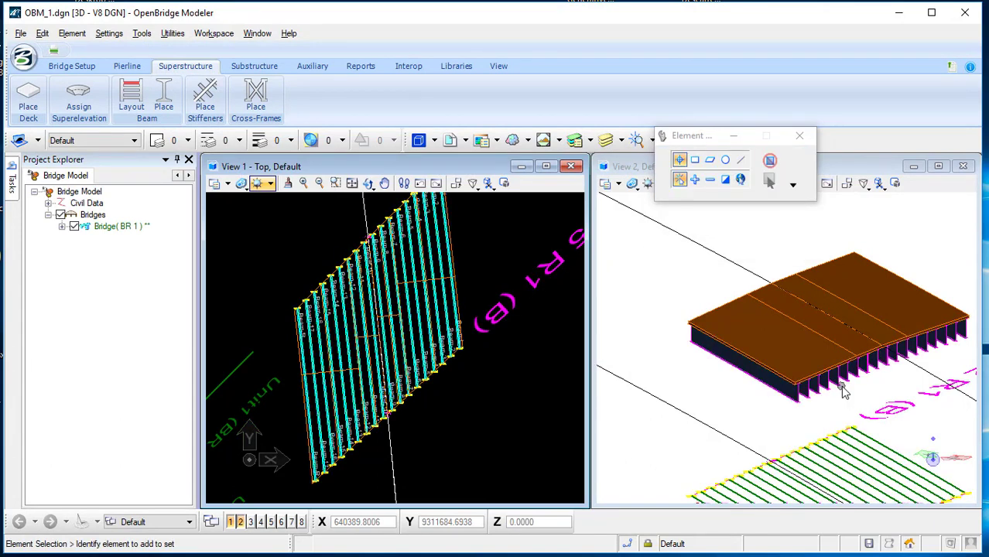
{"action": "scroll", "coordinate": [846, 395], "scroll_direction": "up", "scroll_amount": 2}
{"action": "scroll", "coordinate": [761, 393], "scroll_direction": "down", "scroll_amount": 3}
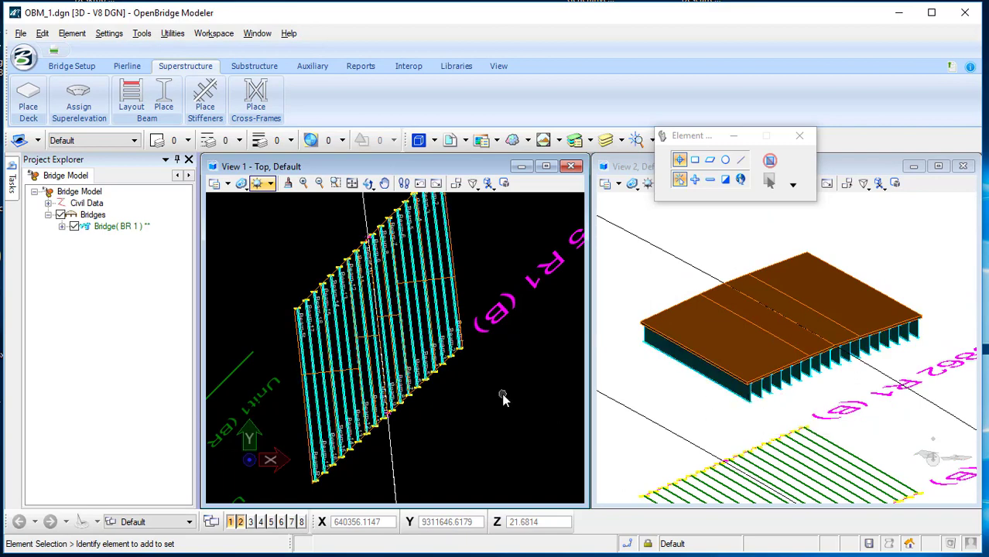
{"action": "scroll", "coordinate": [779, 389], "scroll_direction": "up", "scroll_amount": 2}
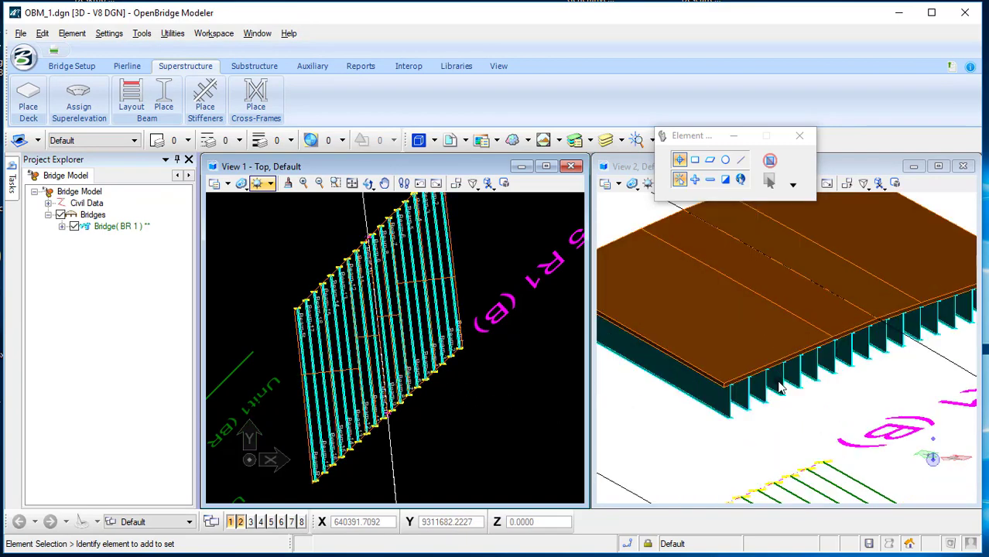
{"action": "scroll", "coordinate": [780, 388], "scroll_direction": "down", "scroll_amount": 2}
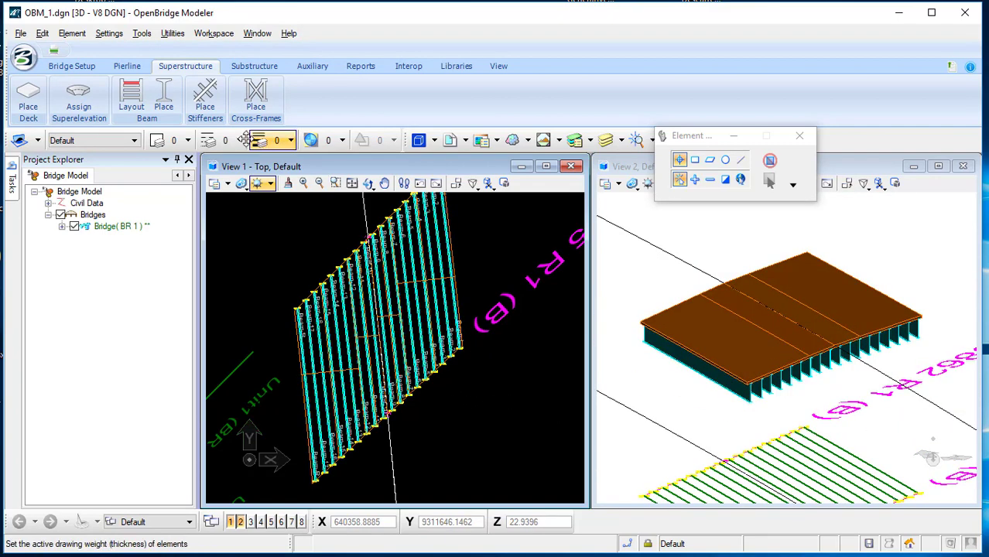
- Start placing an abutment and choose the StemWall template SI Units_3 Lane - 12 m
{"action": "left_click", "coordinate": [260, 67]}
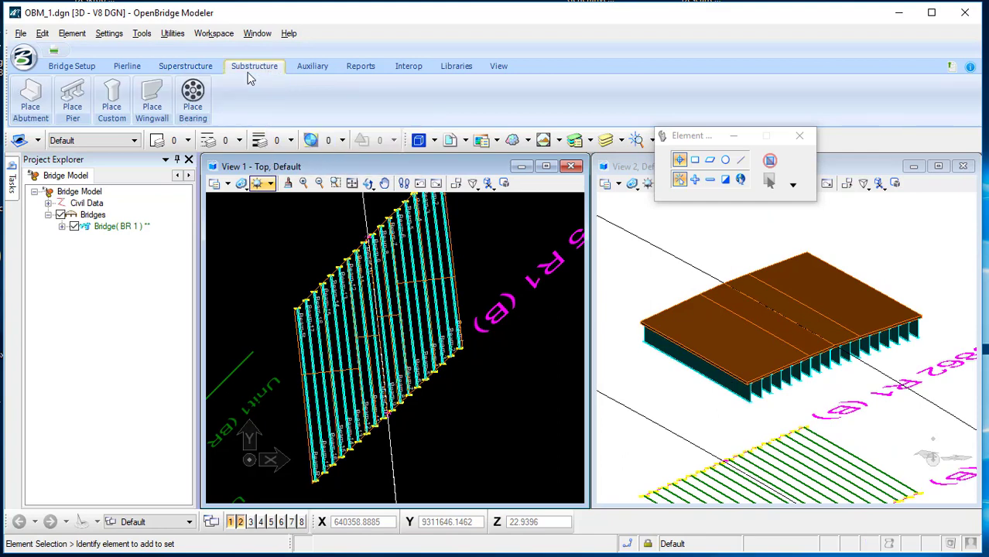
{"action": "left_click", "coordinate": [31, 99]}
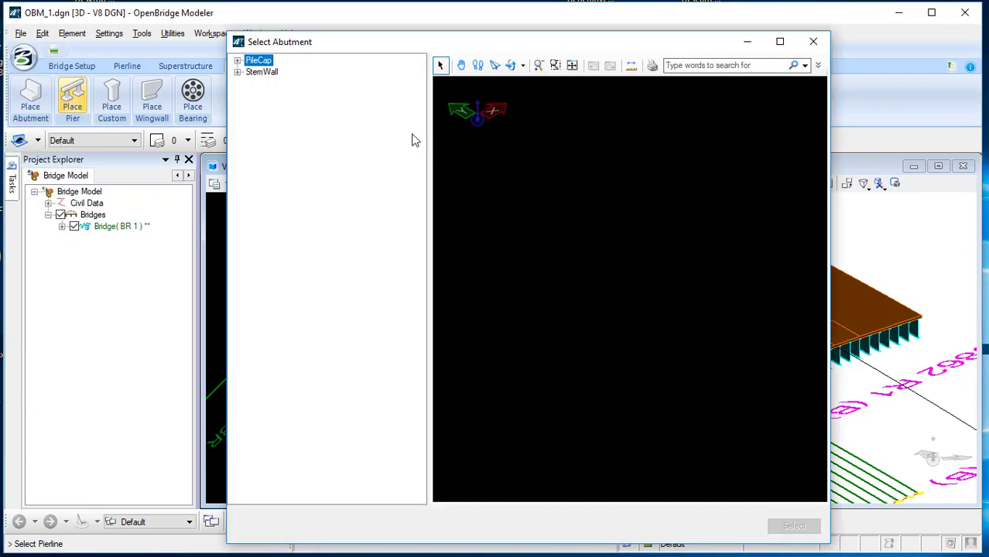
{"action": "left_click", "coordinate": [237, 60]}
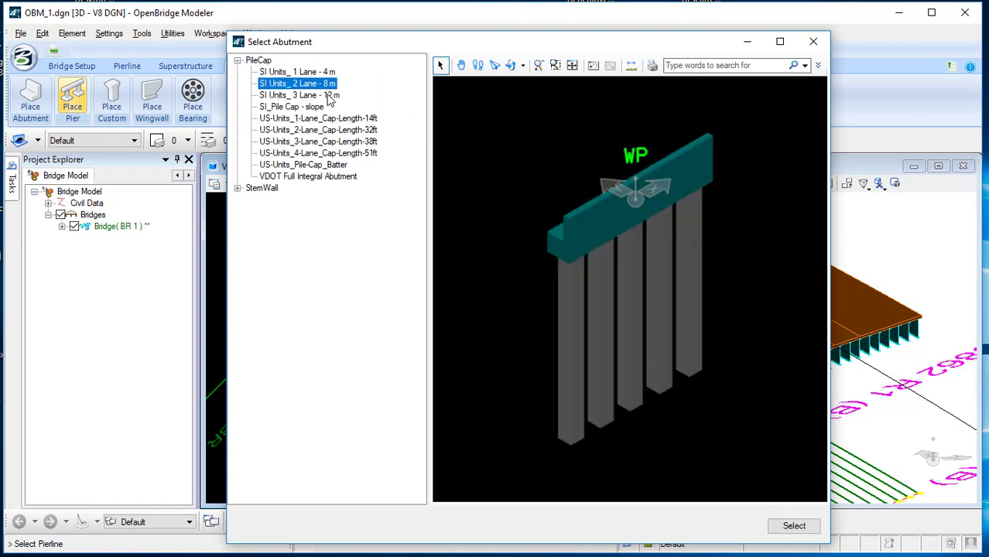
{"action": "left_click", "coordinate": [329, 96]}
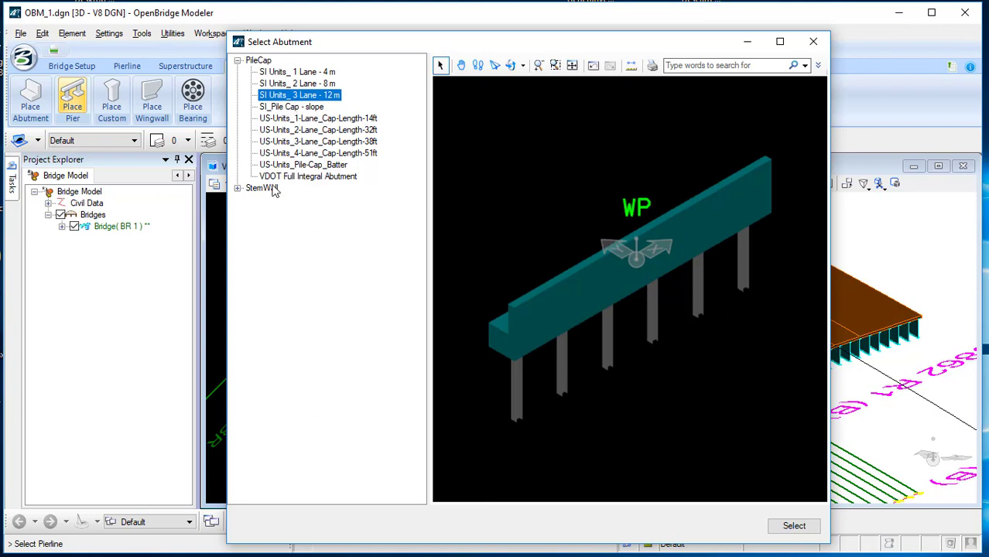
{"action": "left_click", "coordinate": [238, 188]}
{"action": "left_click", "coordinate": [313, 213]}
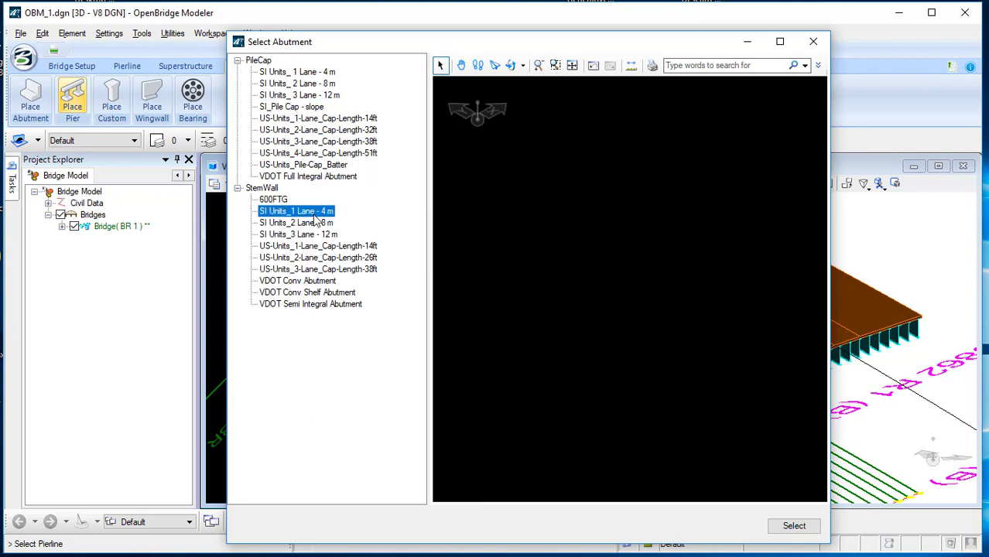
{"action": "left_click", "coordinate": [325, 235]}
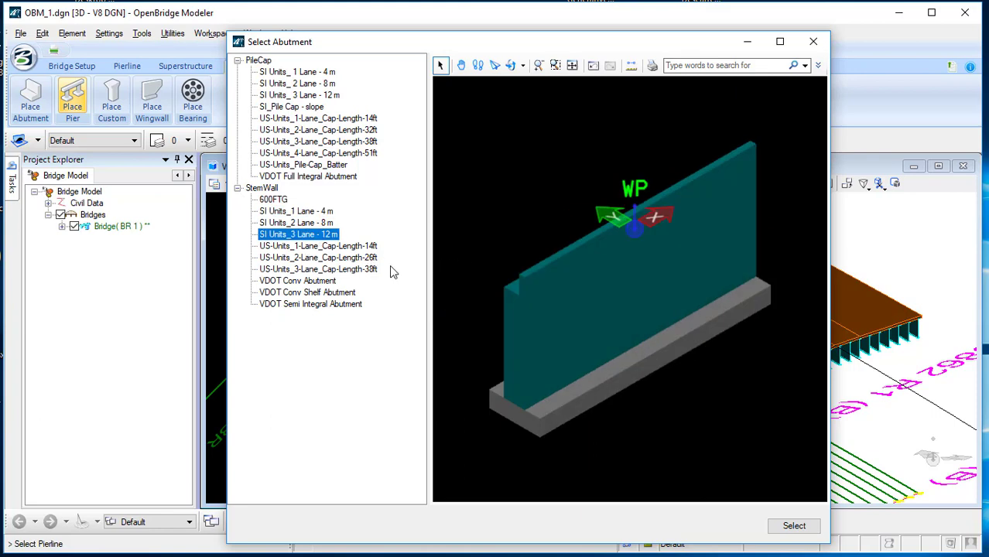
{"action": "left_click", "coordinate": [794, 525]}
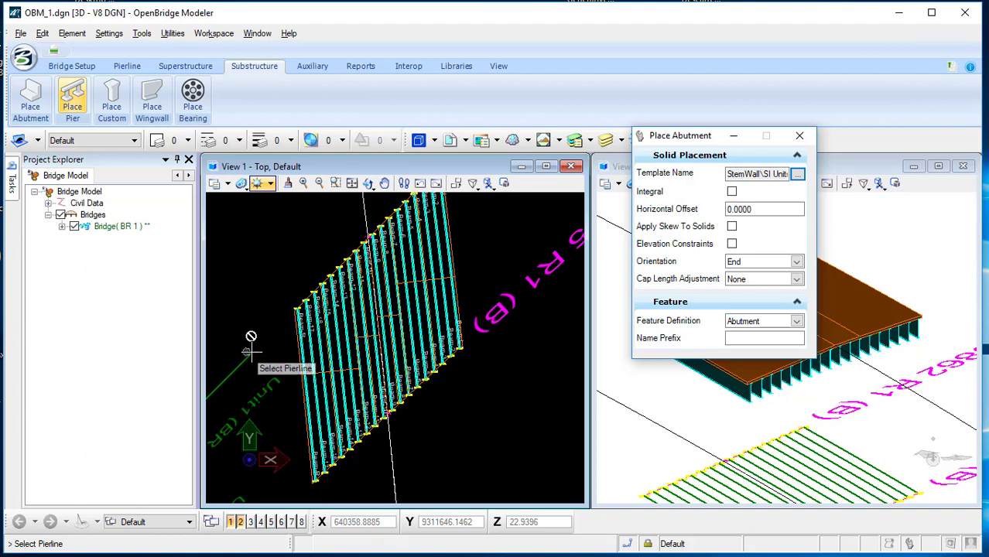
- Place an abutment at the northern and at the southern pier line with feature definition Abutment, without applying skew or elevation constraints
{"action": "left_click", "coordinate": [334, 268]}
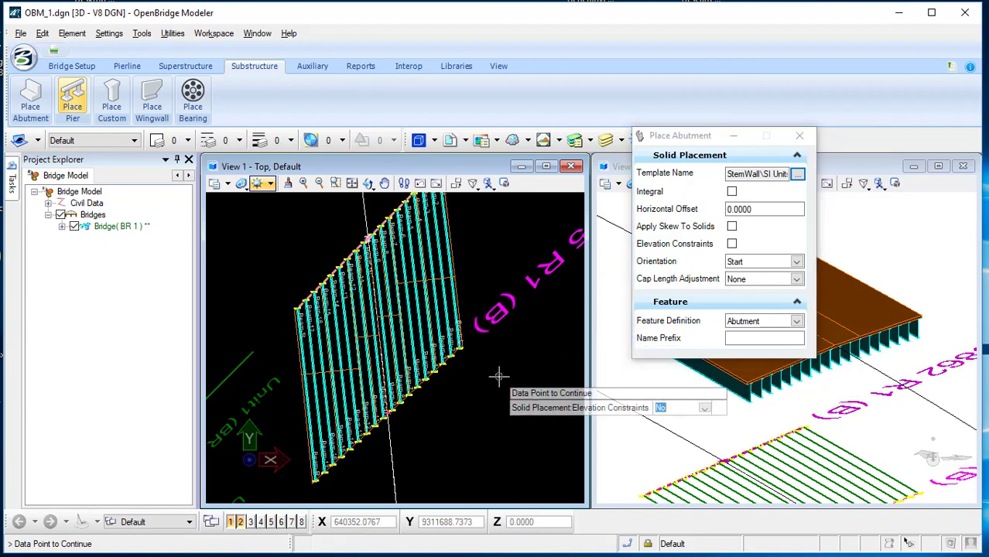
{"action": "left_click", "coordinate": [256, 247]}
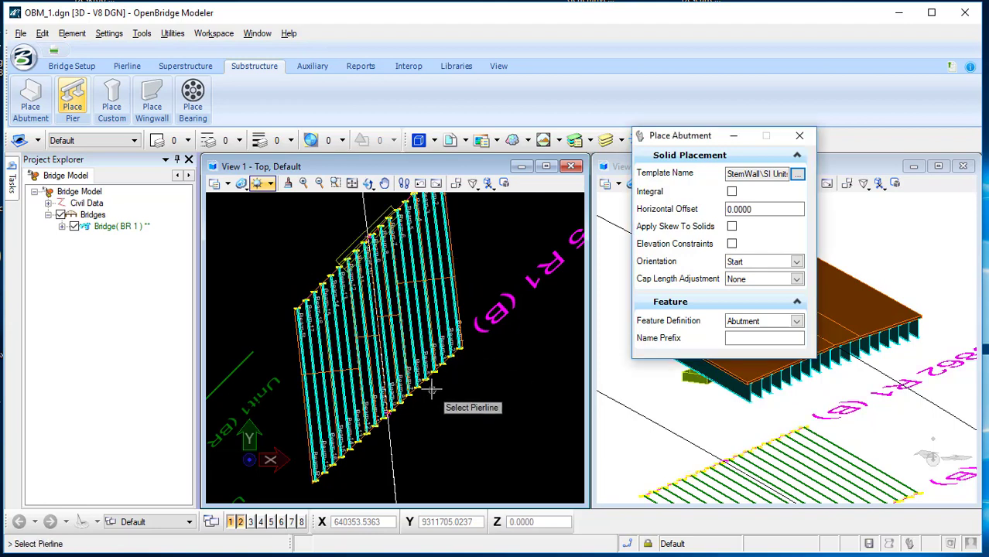
{"action": "left_click", "coordinate": [453, 408]}
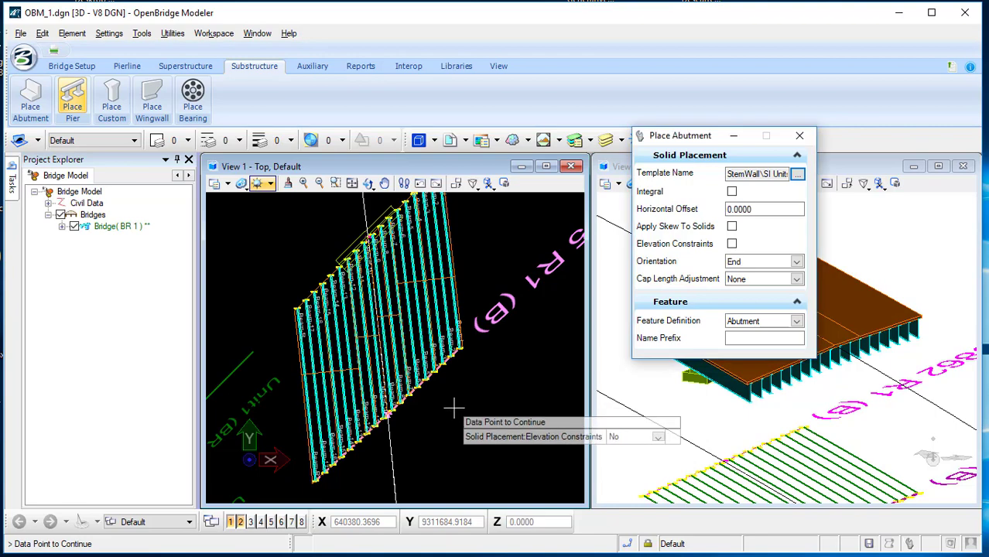
{"action": "left_click", "coordinate": [454, 408]}
{"action": "scroll", "coordinate": [786, 325], "scroll_direction": "down", "scroll_amount": 2}
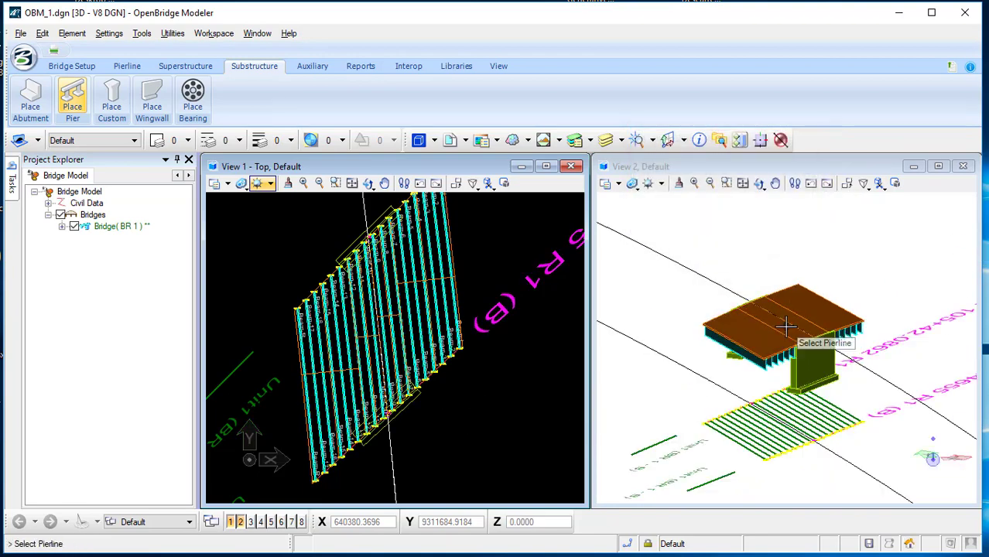
{"action": "left_click", "coordinate": [760, 185]}
{"action": "left_click", "coordinate": [775, 200]}
{"action": "mouse_move", "coordinate": [770, 312]}
{"action": "left_mouse_down"}
{"action": "mouse_move", "coordinate": [752, 355]}
{"action": "mouse_move", "coordinate": [728, 326]}
{"action": "mouse_move", "coordinate": [802, 285]}
{"action": "mouse_move", "coordinate": [768, 299]}
{"action": "left_mouse_up"}
{"action": "right_click", "coordinate": [717, 275]}
{"action": "left_click", "coordinate": [802, 138]}
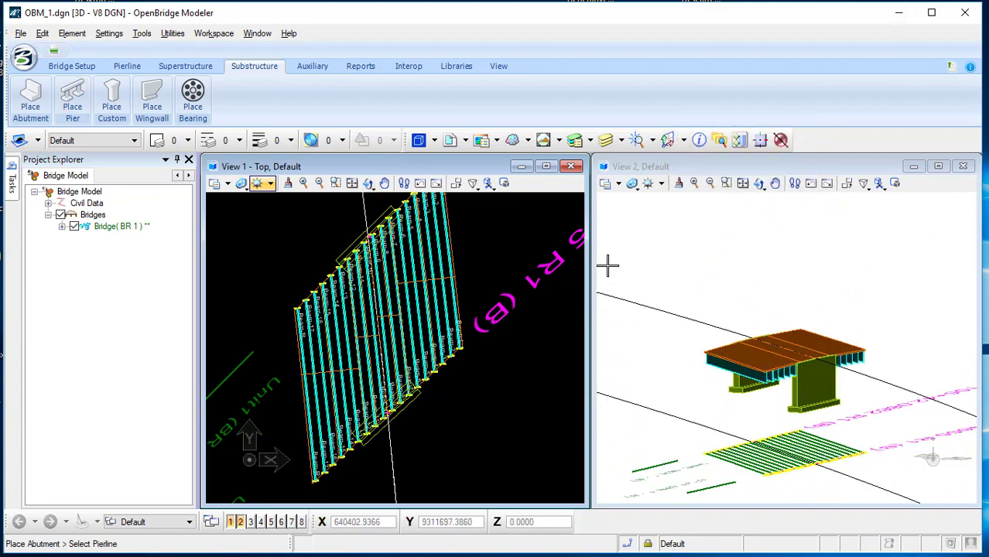
- Switch to Road_ALG.dgn in OpenRoads Designer and turn on the display of the plan drawing reference
{"action": "left_click", "coordinate": [902, 20]}
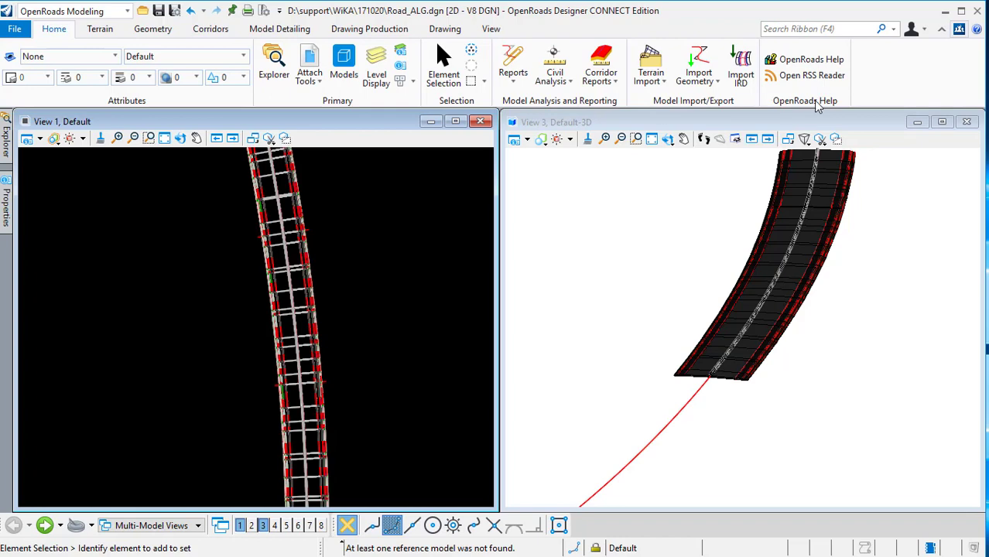
{"action": "left_click", "coordinate": [310, 64]}
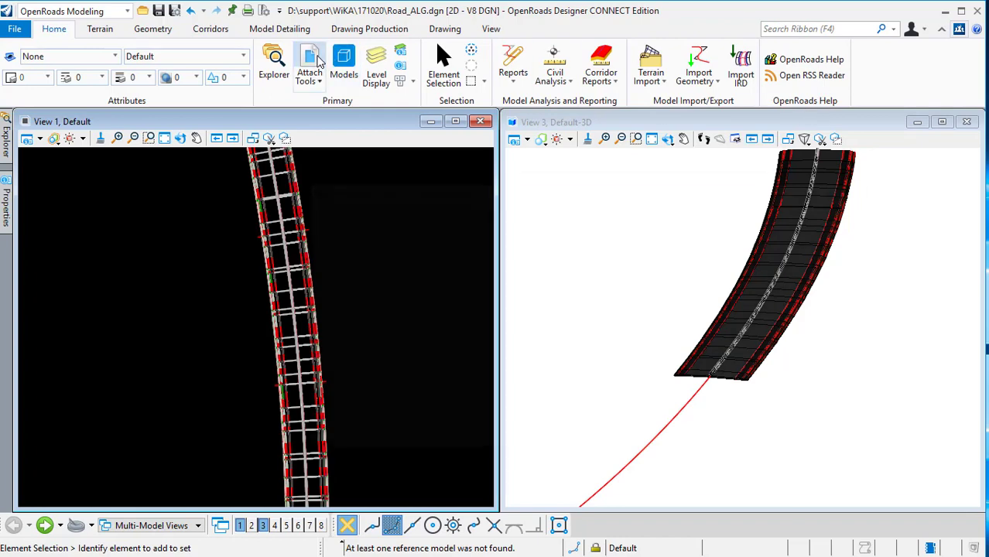
{"action": "left_click_drag", "start_coordinate": [637, 378], "coordinate": [790, 376]}
{"action": "left_click", "coordinate": [778, 279]}
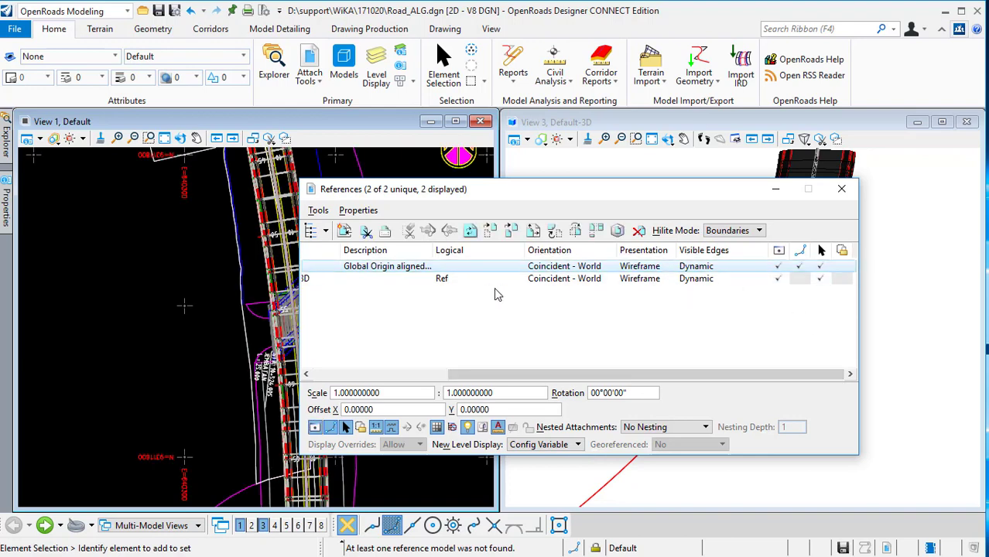
{"action": "left_click", "coordinate": [841, 195]}
{"action": "scroll", "coordinate": [318, 305], "scroll_direction": "up", "scroll_amount": 5}
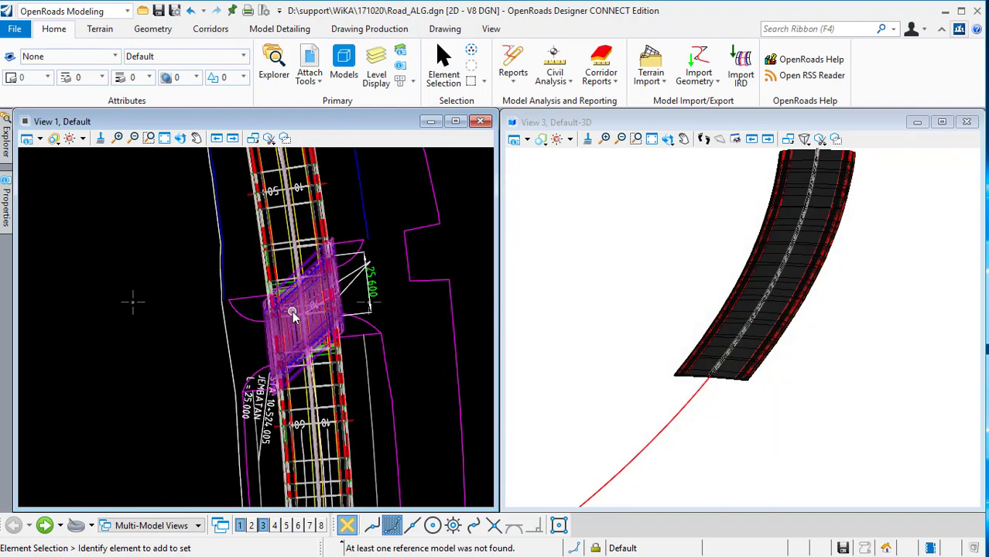
{"action": "scroll", "coordinate": [318, 305], "scroll_direction": "up", "scroll_amount": 1}
{"action": "scroll", "coordinate": [371, 282], "scroll_direction": "down", "scroll_amount": 1}
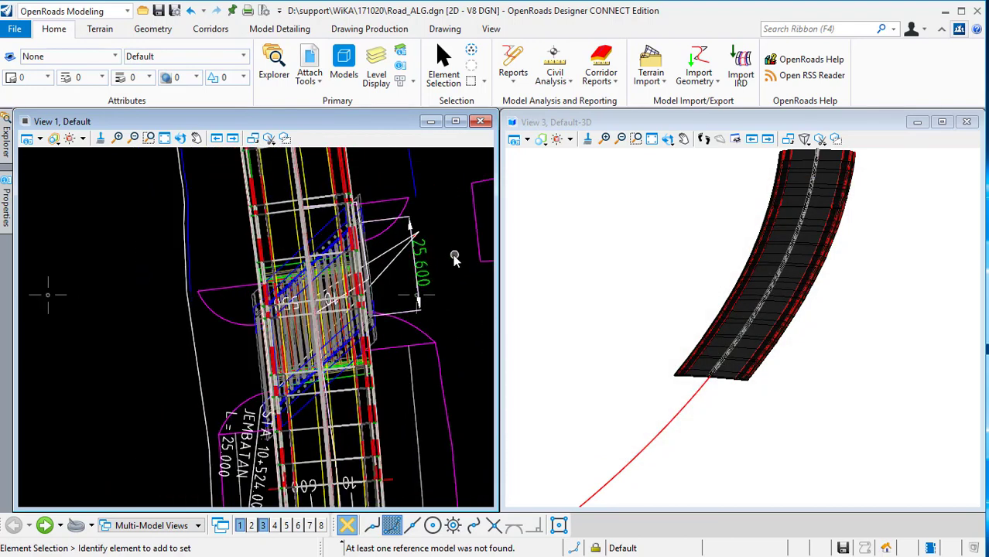
- Attach OBM_1.dgn as a reference to the road drawing with Coincident - World orientation and live nesting
{"action": "left_click", "coordinate": [309, 59]}
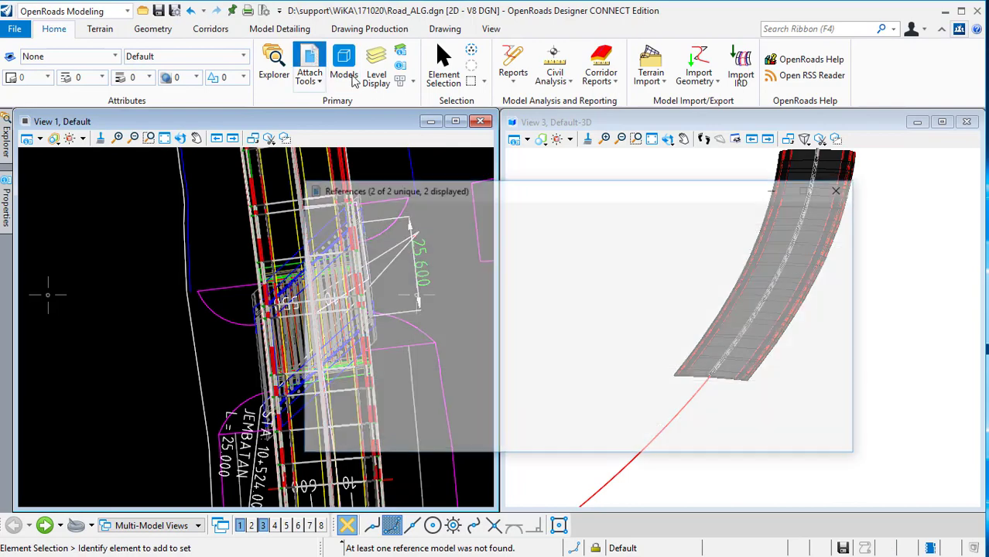
{"action": "left_click", "coordinate": [310, 231]}
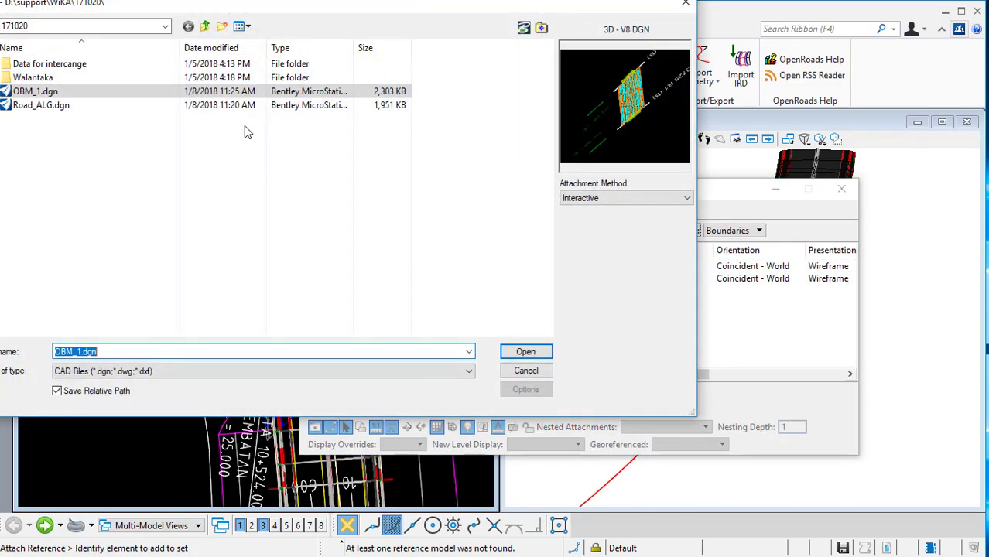
{"action": "left_click", "coordinate": [525, 351]}
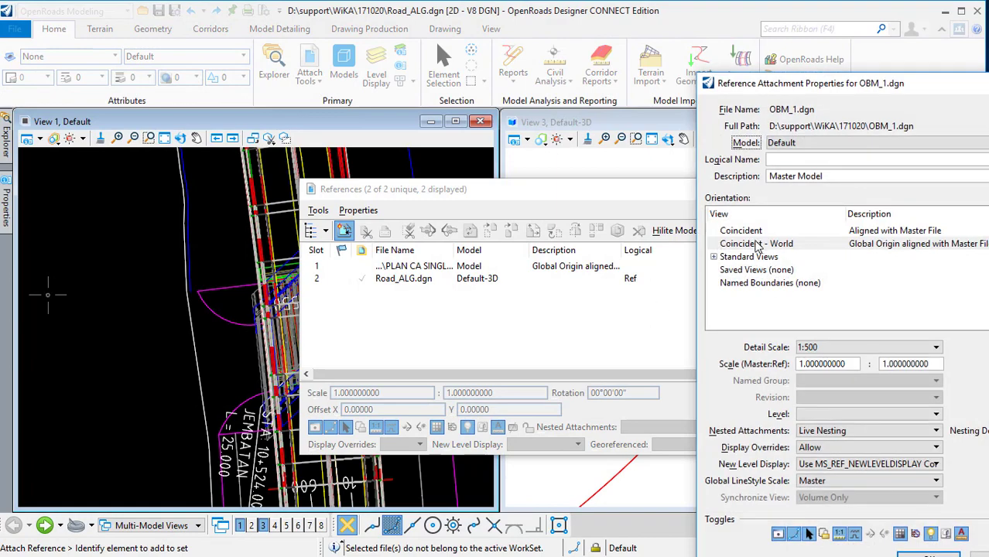
{"action": "left_click", "coordinate": [759, 246]}
{"action": "left_click", "coordinate": [929, 554]}
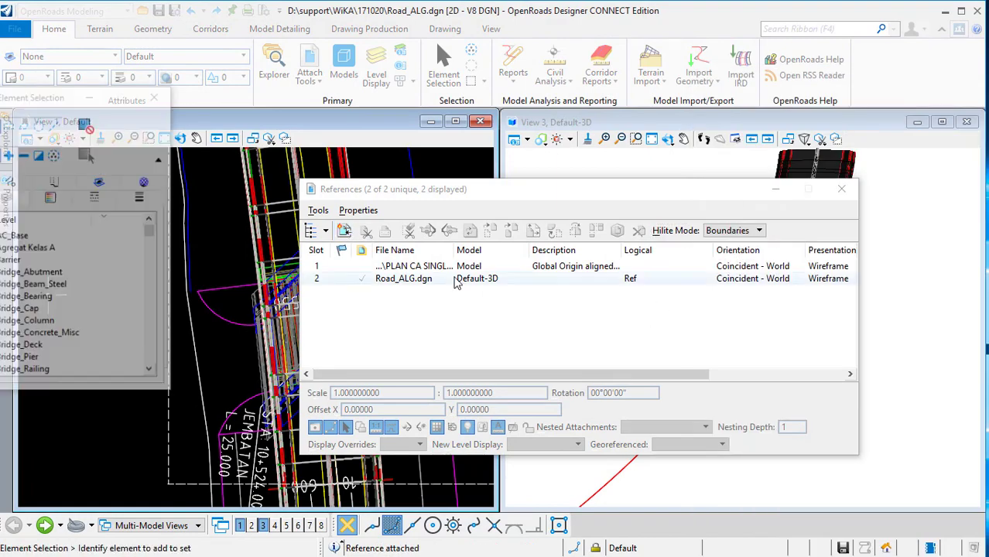
{"action": "left_click", "coordinate": [841, 188]}
{"action": "left_click", "coordinate": [156, 96]}
{"action": "scroll", "coordinate": [290, 329], "scroll_direction": "up", "scroll_amount": 3}
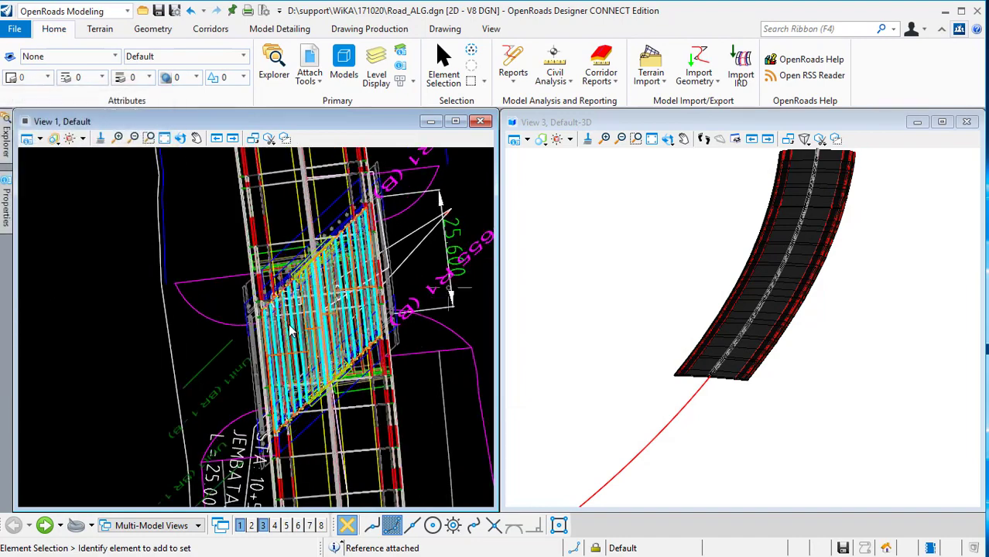
{"action": "scroll", "coordinate": [288, 326], "scroll_direction": "up", "scroll_amount": 1}
{"action": "scroll", "coordinate": [290, 327], "scroll_direction": "down", "scroll_amount": 2}
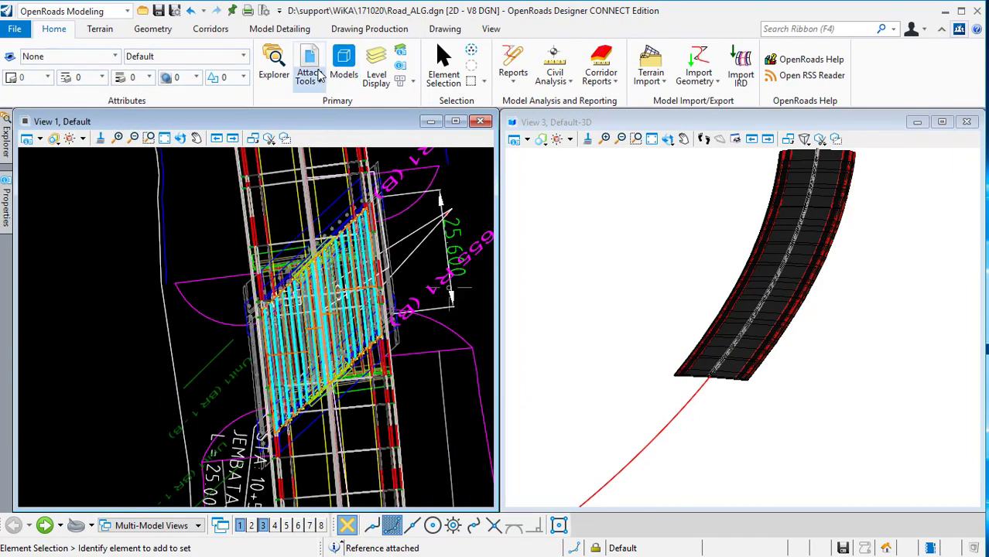
- Turn off the display of the OBM_1.dgn reference in the road drawing
{"action": "left_click", "coordinate": [317, 73]}
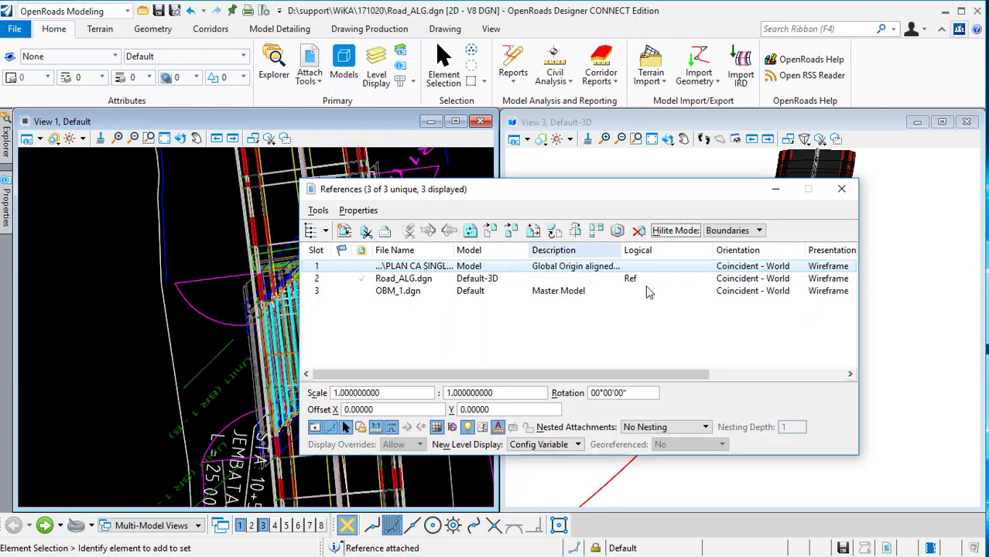
{"action": "left_click_drag", "start_coordinate": [654, 374], "coordinate": [764, 383]}
{"action": "left_click", "coordinate": [818, 292]}
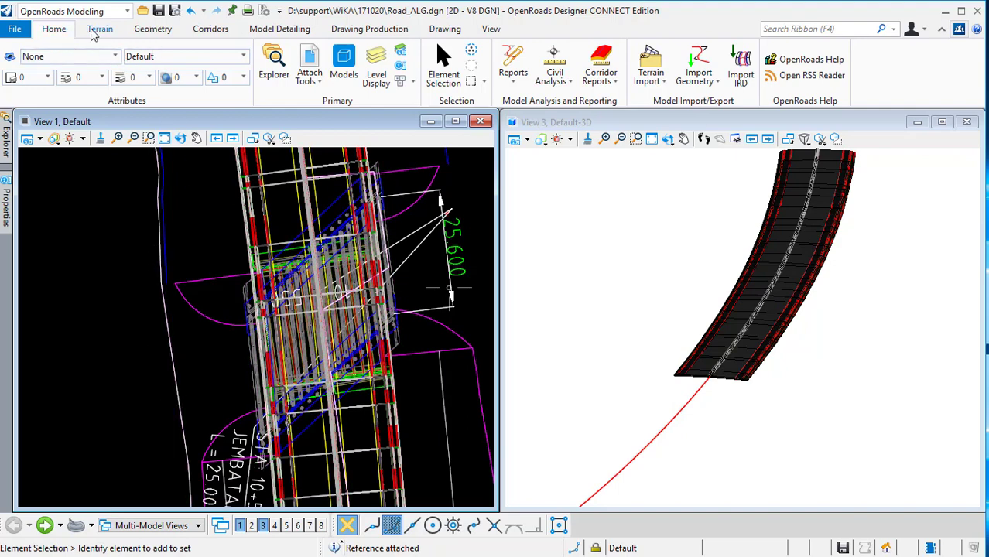
- Switch to the Drawing workflow, start the Place Shape tool with solid area and no fill, and make clip the active level
{"action": "left_click", "coordinate": [82, 12]}
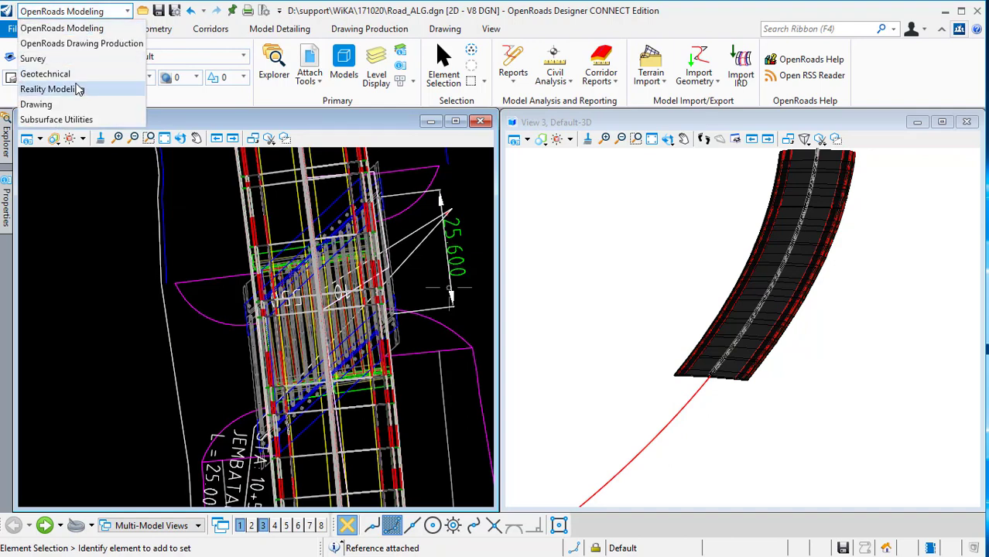
{"action": "left_click", "coordinate": [126, 110]}
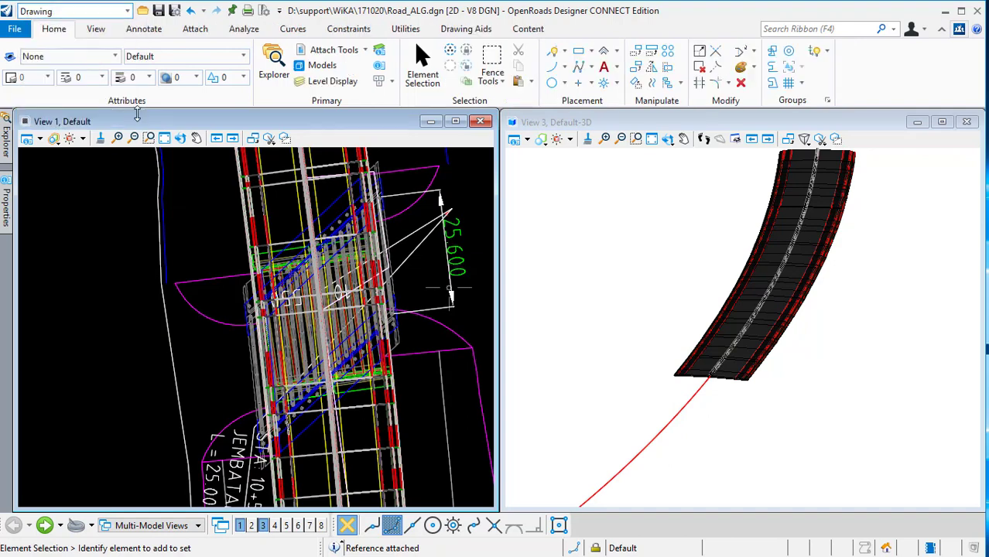
{"action": "left_click", "coordinate": [591, 54]}
{"action": "left_click", "coordinate": [628, 84]}
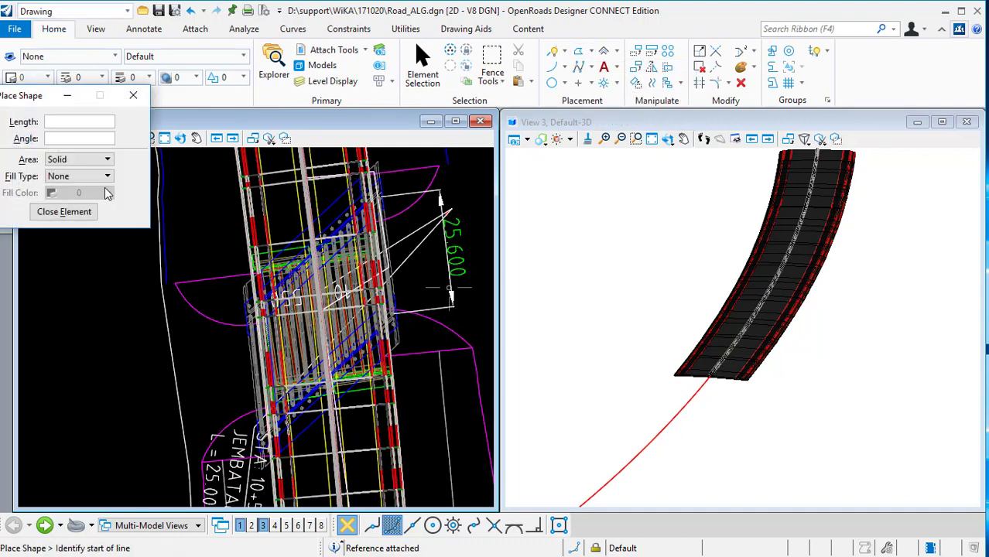
{"action": "left_click_drag", "start_coordinate": [26, 94], "coordinate": [68, 93]}
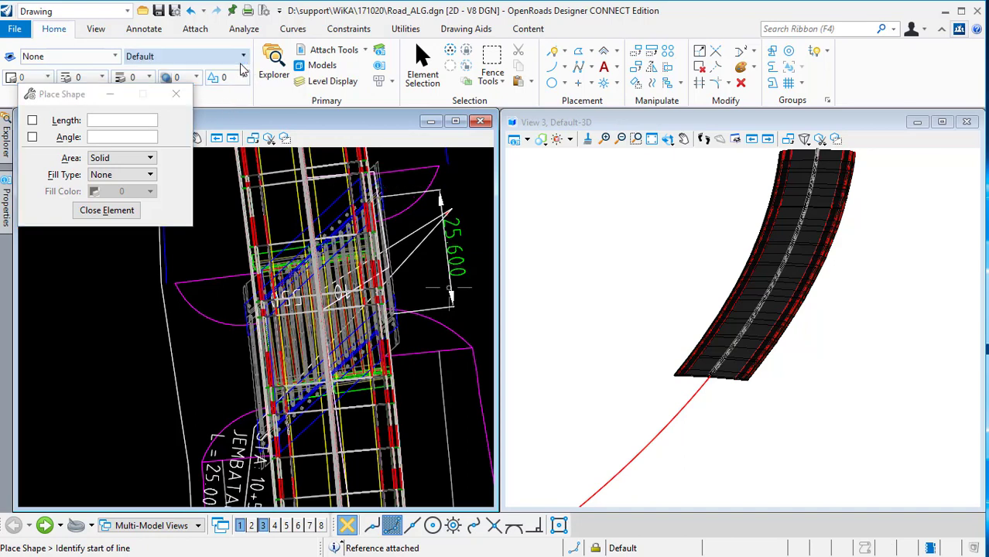
{"action": "left_click", "coordinate": [241, 57]}
{"action": "left_click", "coordinate": [179, 308]}
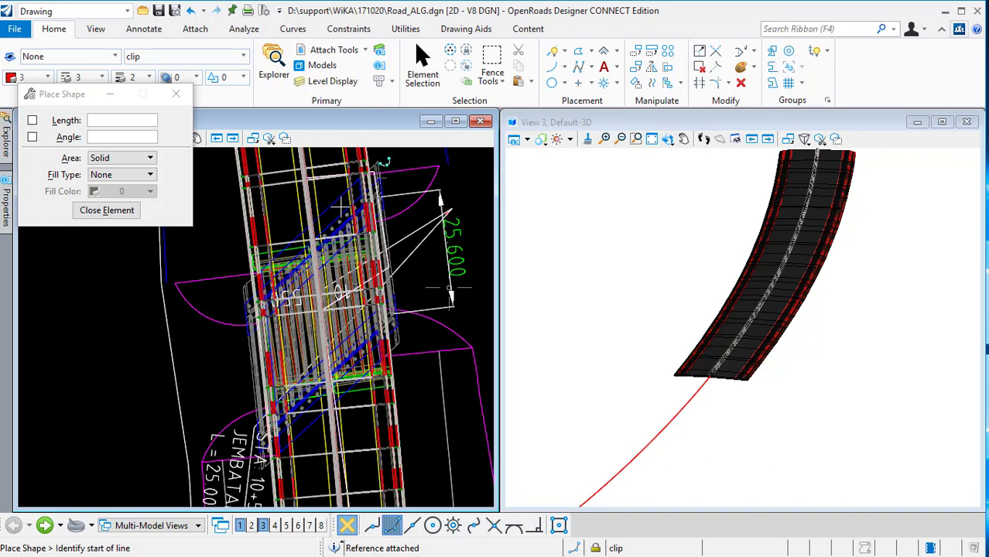
- Draw a closed skewed four-sided shape around the bridge outline in the plan view and finish placing shapes
{"action": "scroll", "coordinate": [317, 285], "scroll_direction": "up", "scroll_amount": 2}
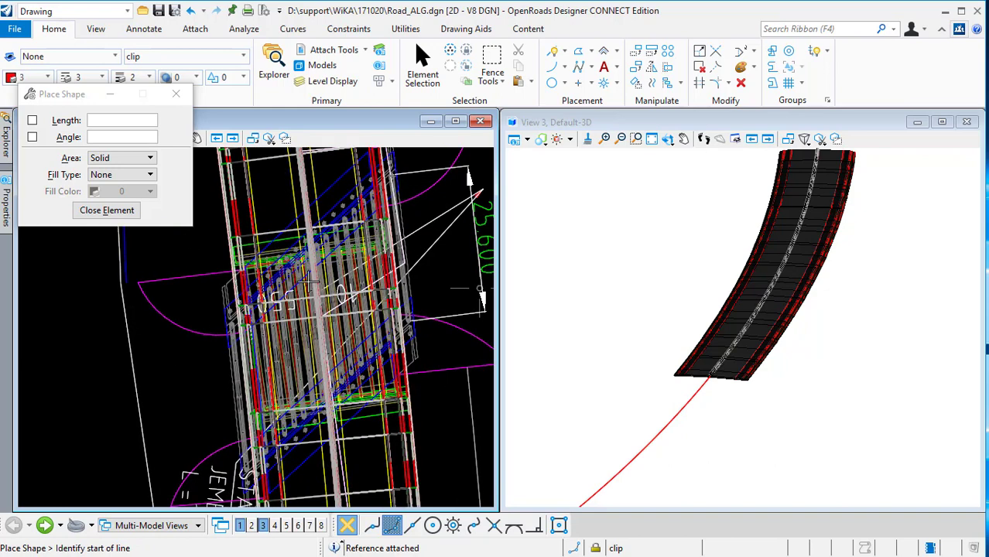
{"action": "scroll", "coordinate": [301, 283], "scroll_direction": "up", "scroll_amount": 1}
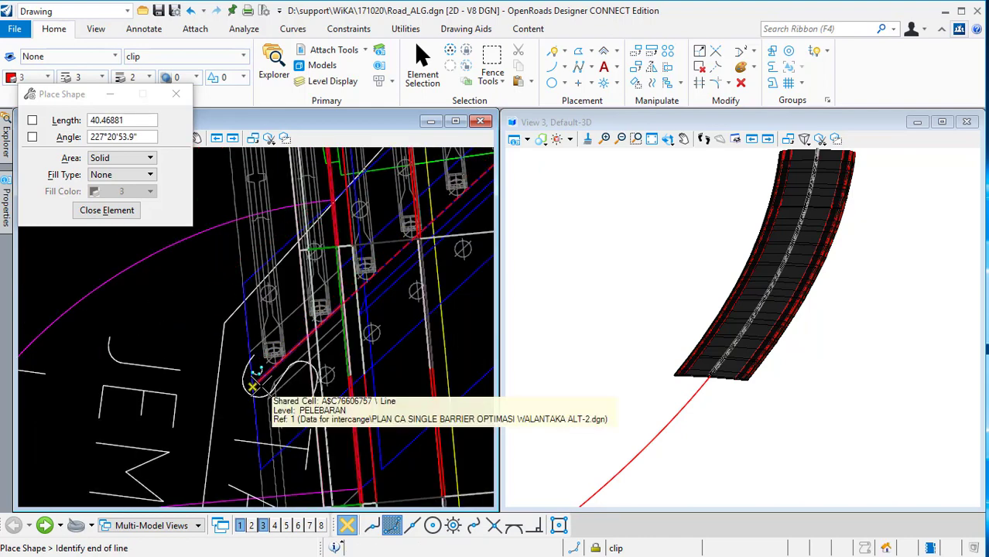
{"action": "scroll", "coordinate": [254, 385], "scroll_direction": "up", "scroll_amount": 3}
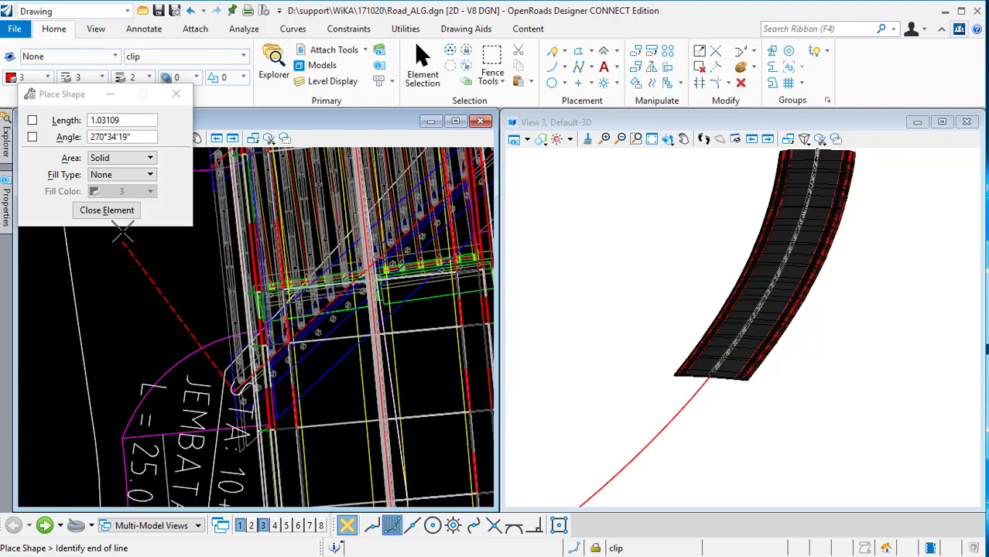
{"action": "left_click", "coordinate": [124, 209]}
{"action": "scroll", "coordinate": [164, 327], "scroll_direction": "down", "scroll_amount": 2}
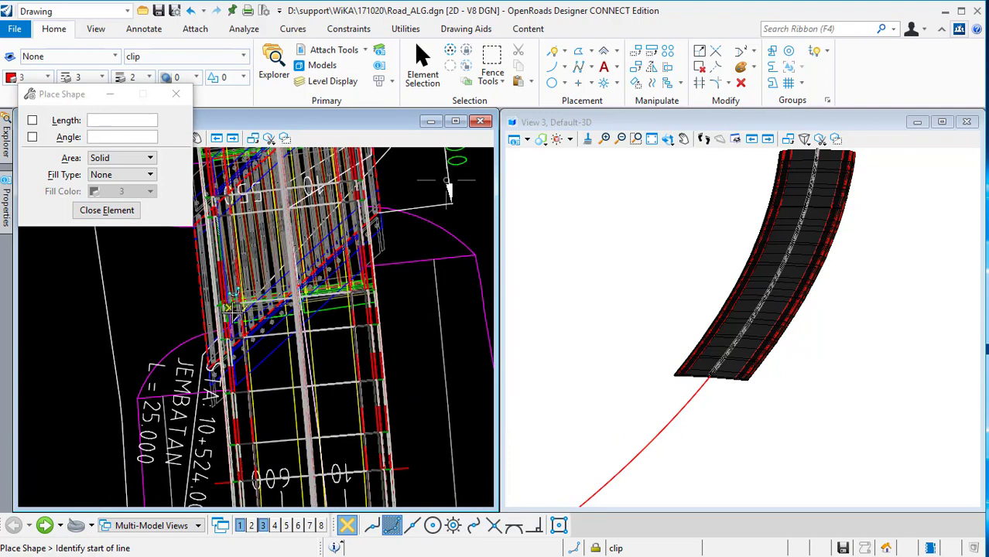
{"action": "middle_click_drag", "start_coordinate": [222, 338], "coordinate": [258, 416]}
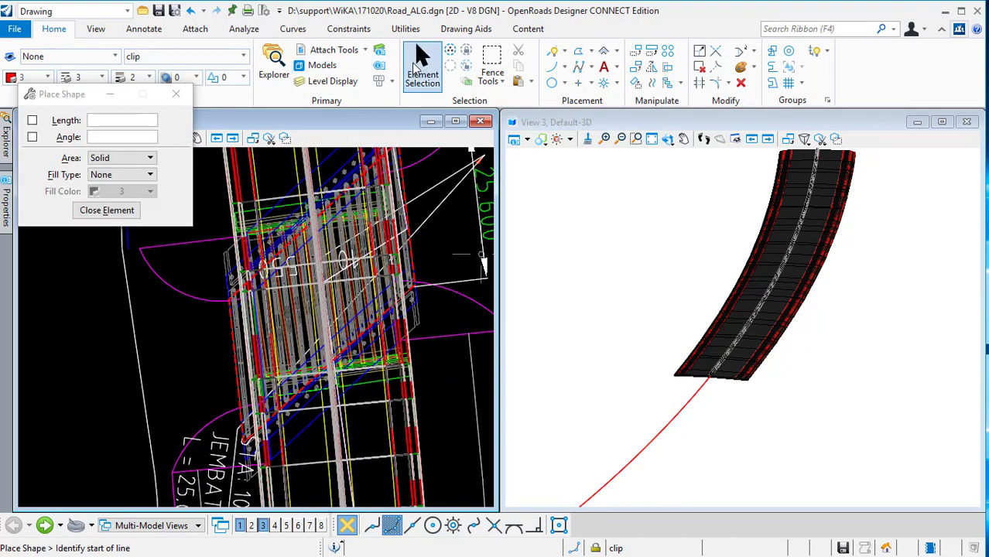
{"action": "left_click", "coordinate": [421, 64]}
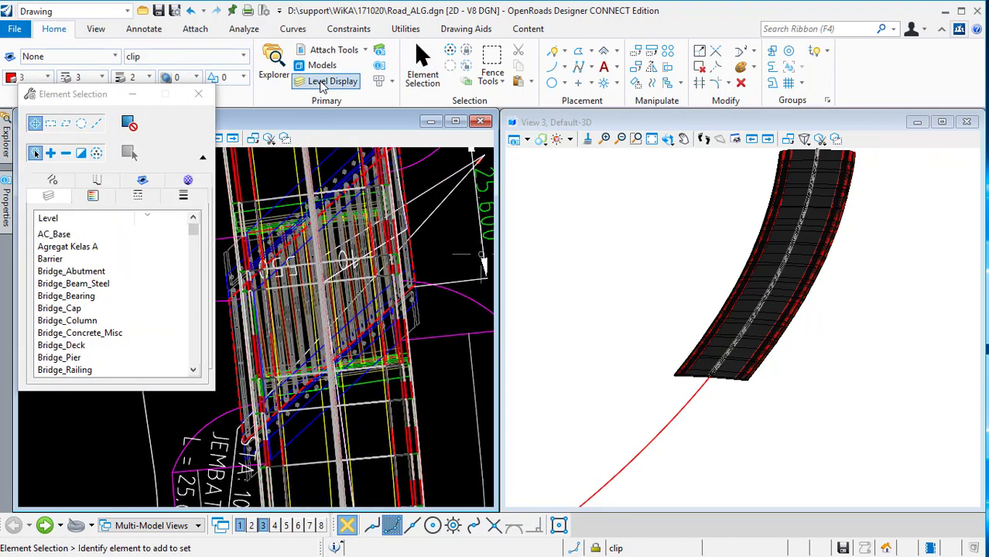
{"action": "left_click", "coordinate": [199, 94]}
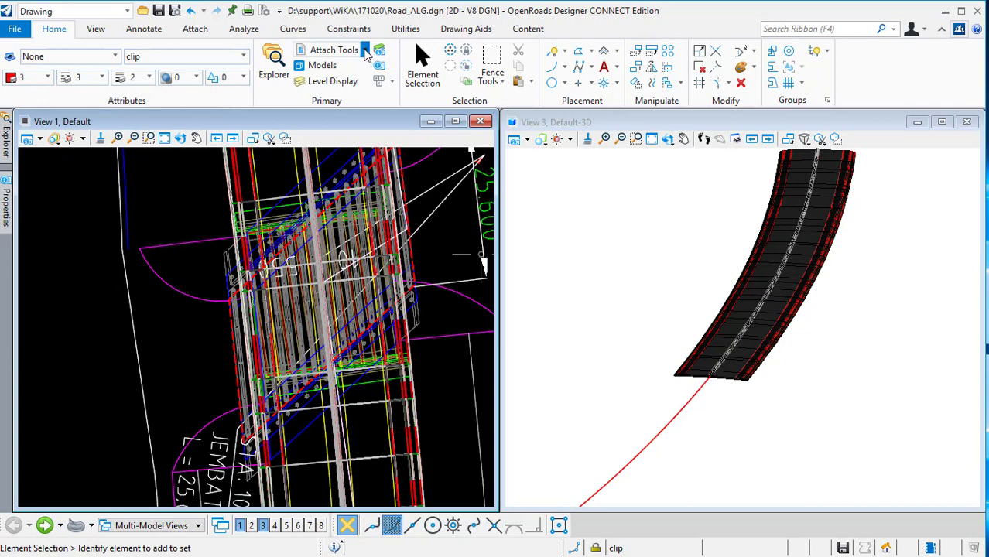
- Turn off the display of the plan drawing reference, keeping the Default-3D reference displayed, and center the clip shape in the plan view
{"action": "left_click", "coordinate": [334, 50]}
{"action": "left_click", "coordinate": [328, 68]}
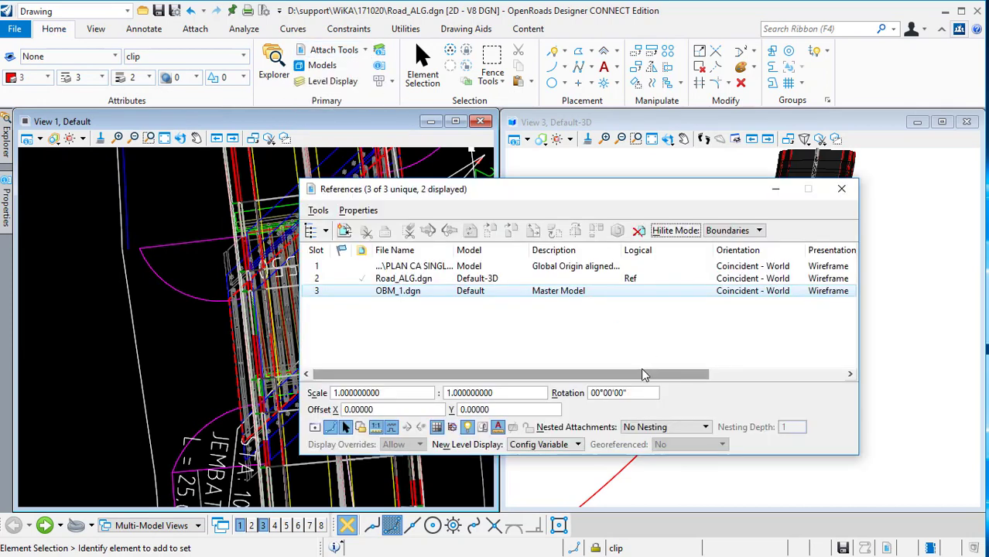
{"action": "left_click_drag", "start_coordinate": [654, 379], "coordinate": [769, 379]}
{"action": "left_click", "coordinate": [806, 277]}
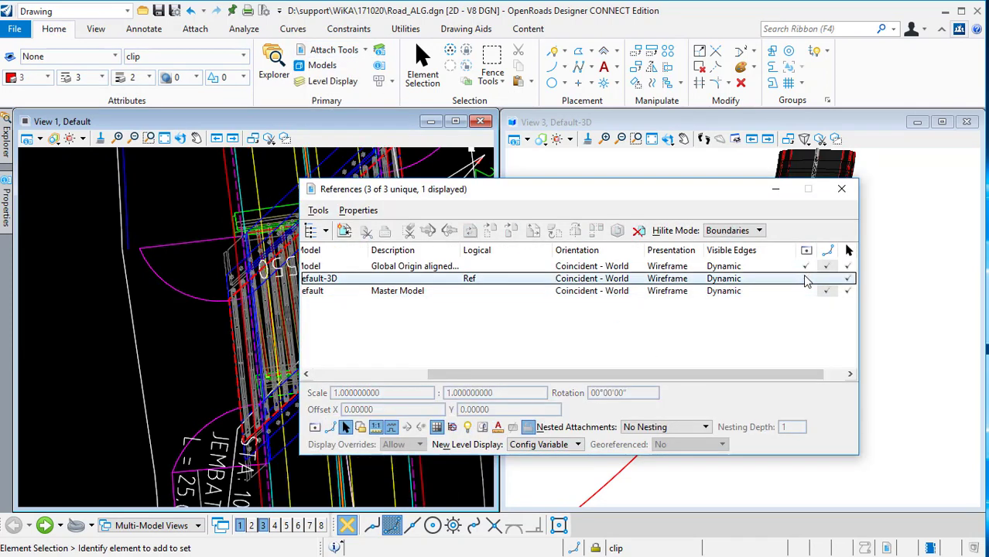
{"action": "left_click", "coordinate": [806, 276]}
{"action": "left_click", "coordinate": [805, 267]}
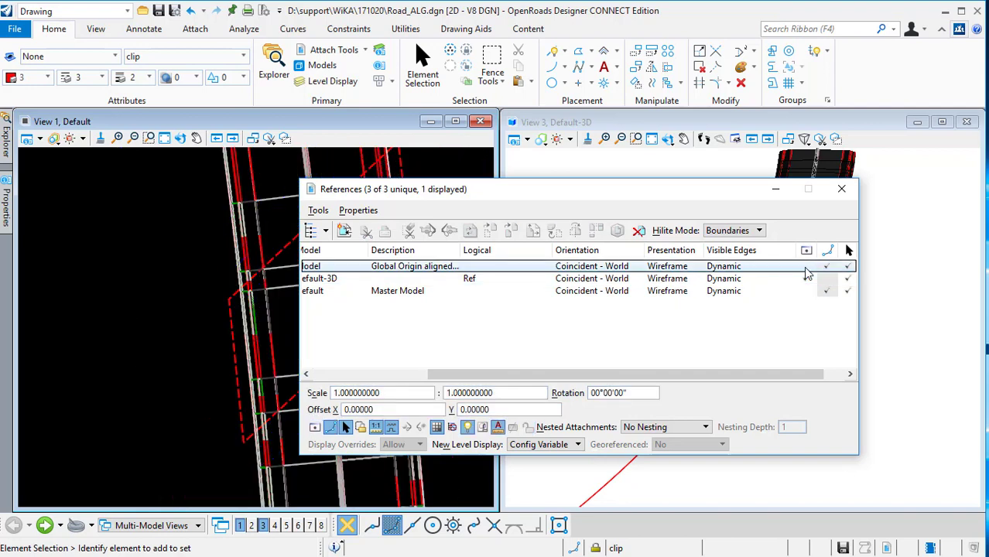
{"action": "left_click", "coordinate": [841, 188]}
{"action": "middle_click_drag", "start_coordinate": [425, 259], "coordinate": [355, 313]}
{"action": "left_click", "coordinate": [199, 95]}
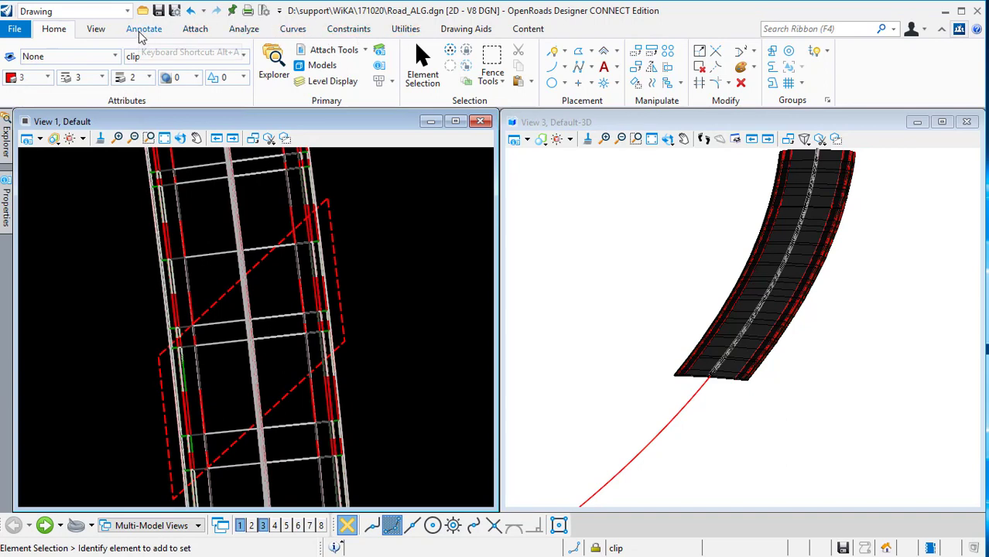
- Return to the OpenRoads Modeling workflow and add the dashed red bridge shape as a clipping reference to the road corridor
{"action": "left_click", "coordinate": [123, 11]}
{"action": "left_click", "coordinate": [112, 38]}
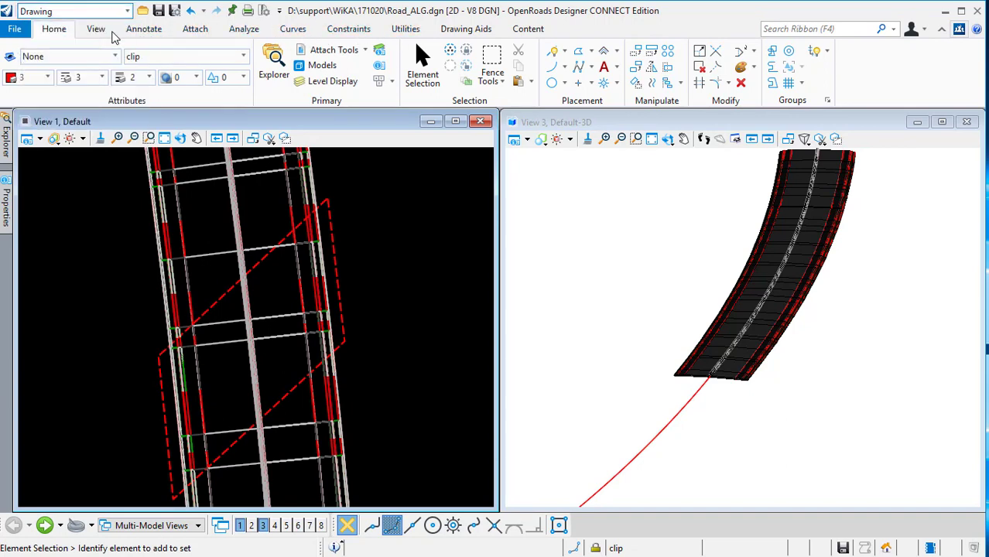
{"action": "left_click", "coordinate": [211, 31]}
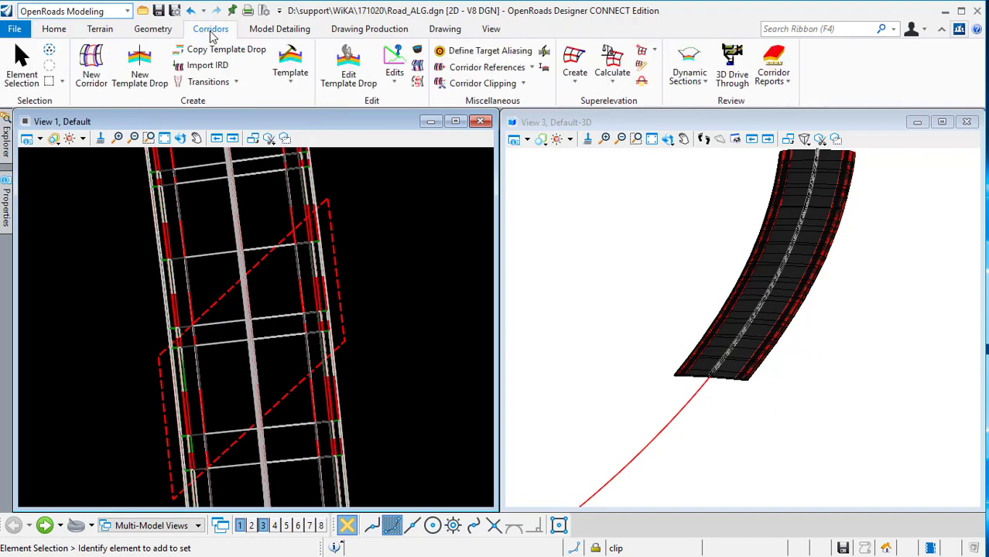
{"action": "left_click", "coordinate": [523, 85]}
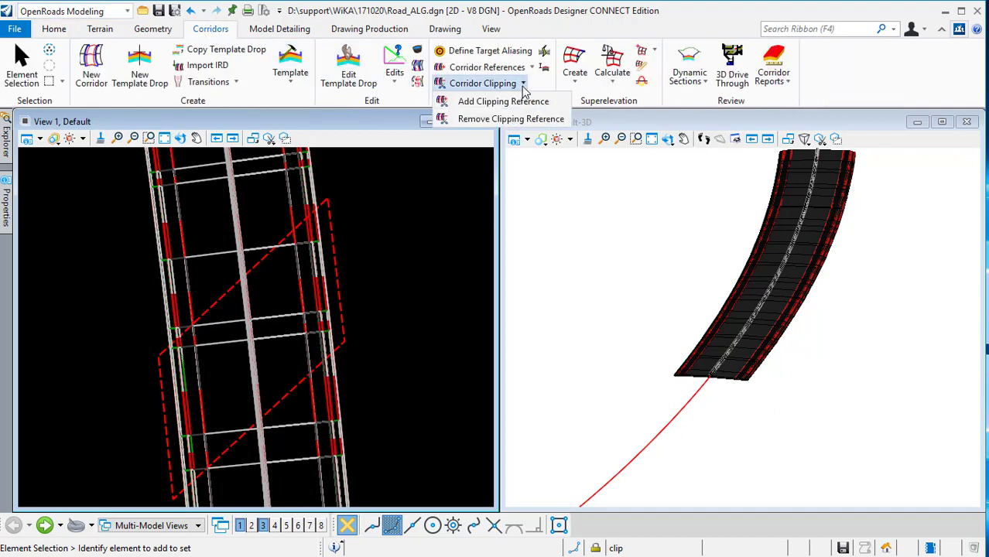
{"action": "left_click", "coordinate": [503, 101]}
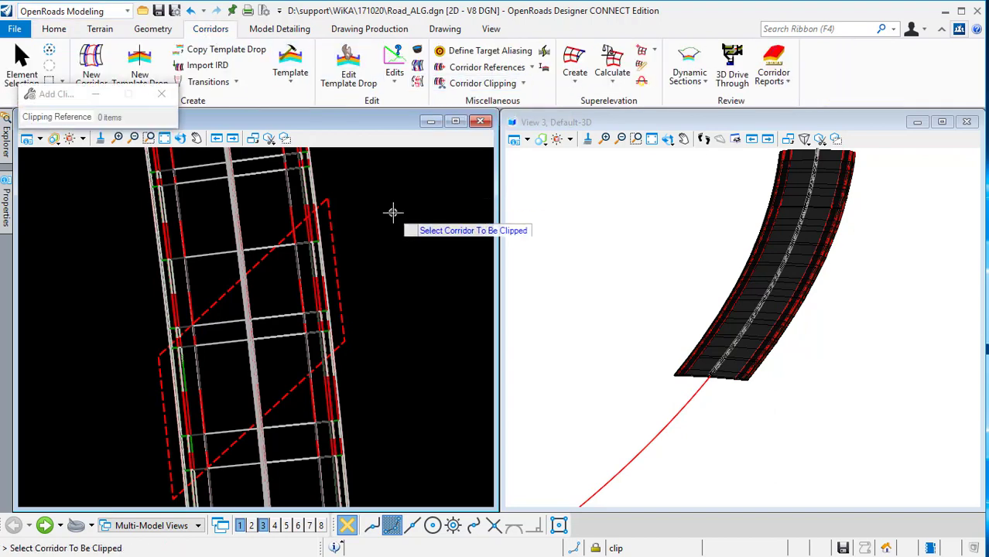
{"action": "left_click", "coordinate": [307, 180]}
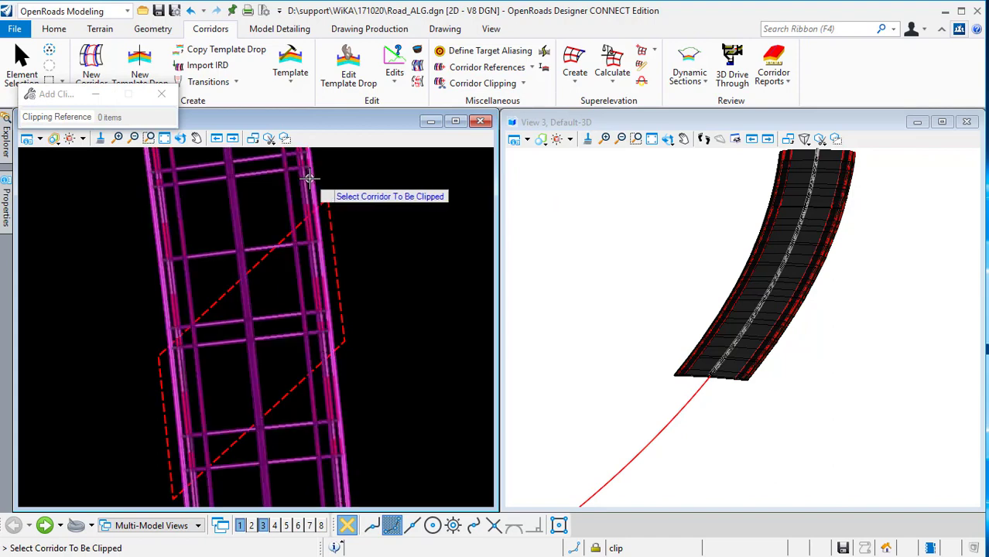
{"action": "left_click", "coordinate": [333, 228]}
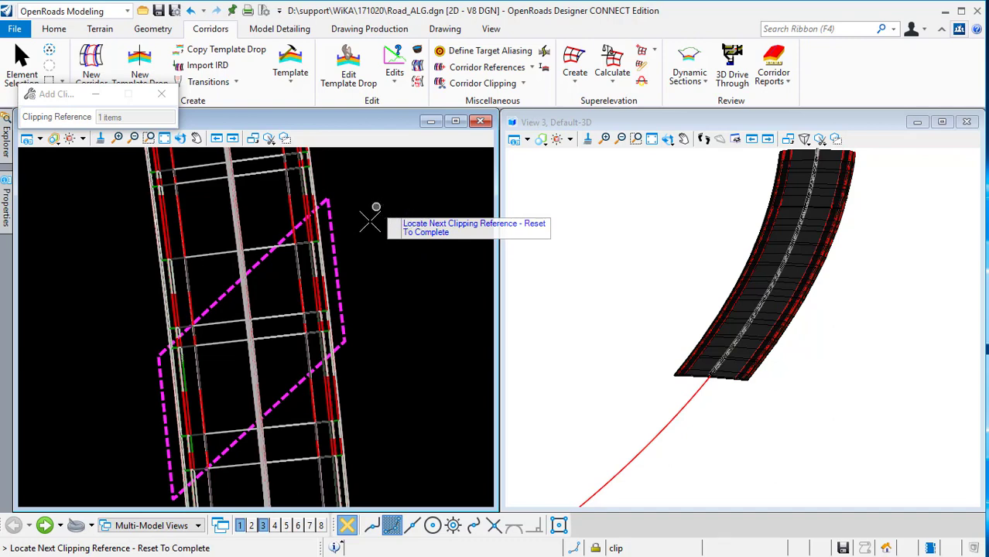
{"action": "right_click", "coordinate": [372, 222]}
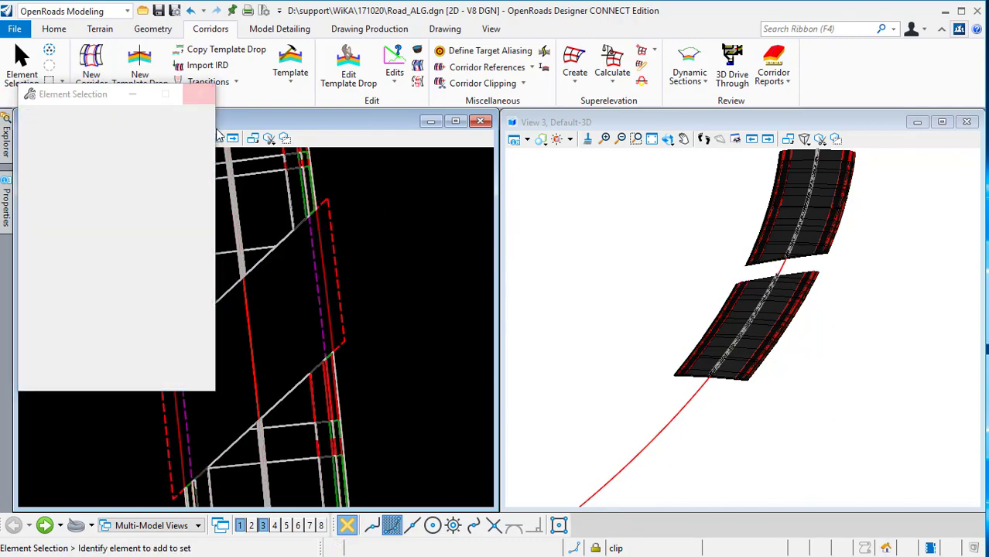
- Attach OBM_1.dgn as a reference to the Default-3D model with Coincident - World orientation and live nesting
{"action": "scroll", "coordinate": [827, 270], "scroll_direction": "up", "scroll_amount": 3}
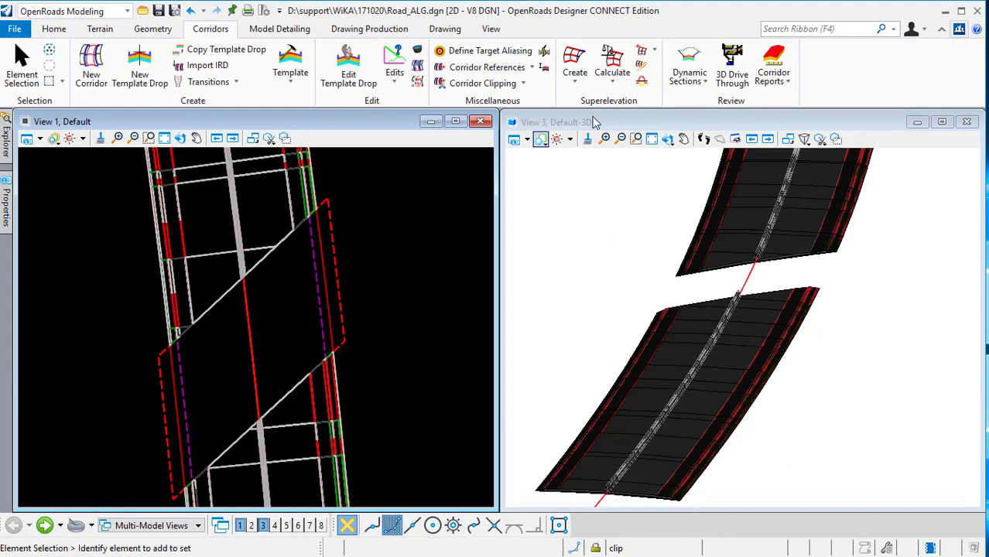
{"action": "left_click", "coordinate": [557, 133]}
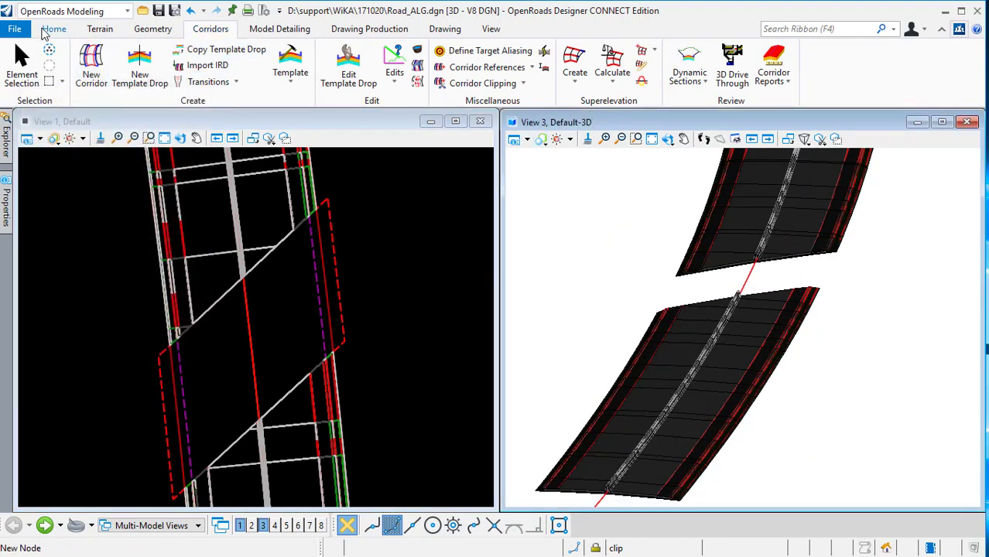
{"action": "left_click", "coordinate": [54, 28]}
{"action": "left_click", "coordinate": [309, 66]}
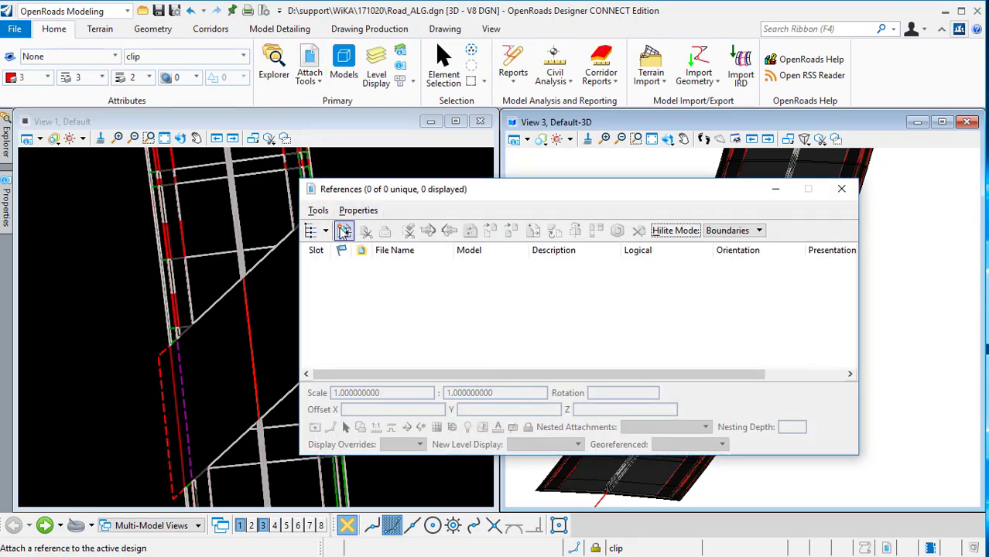
{"action": "left_click", "coordinate": [345, 230]}
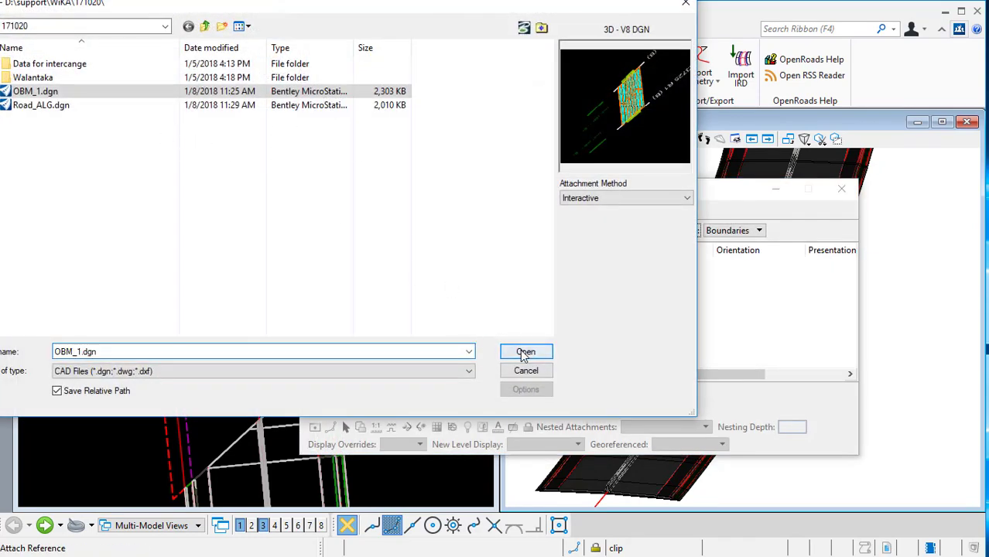
{"action": "left_click", "coordinate": [540, 351]}
{"action": "double_click", "coordinate": [791, 243]}
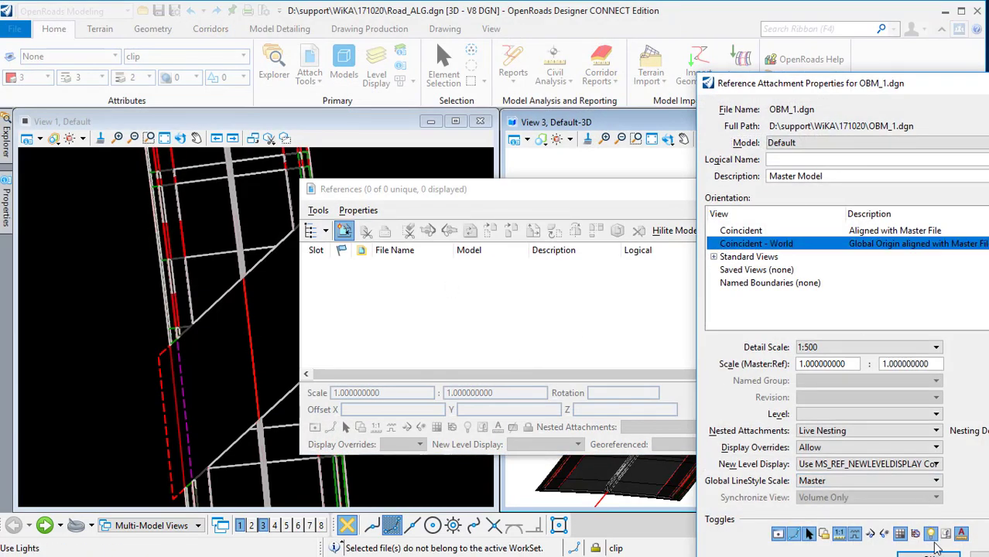
{"action": "left_click", "coordinate": [841, 189]}
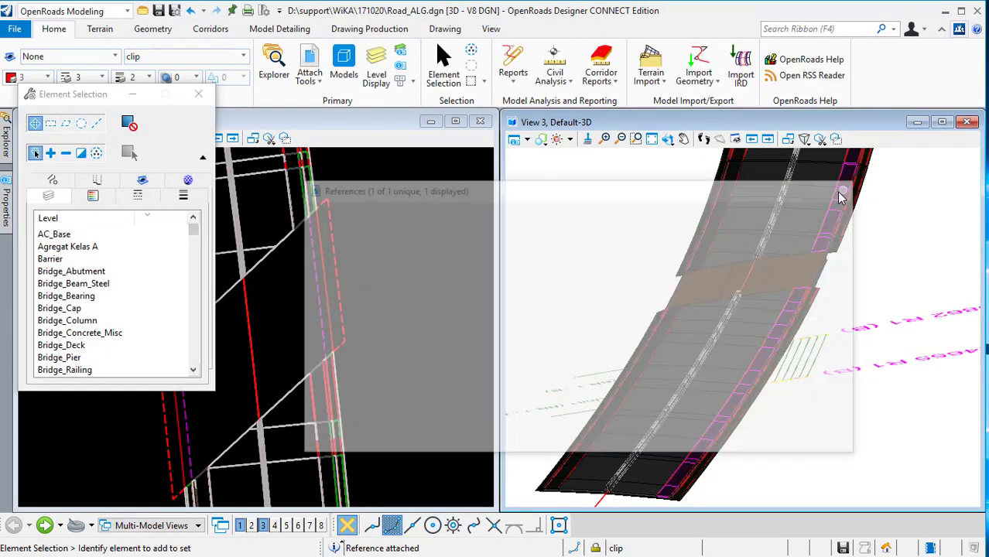
- Rotate the 3D view dynamically to examine how the bridge fits between the clipped road sections
{"action": "left_click", "coordinate": [664, 148]}
{"action": "left_click", "coordinate": [708, 158]}
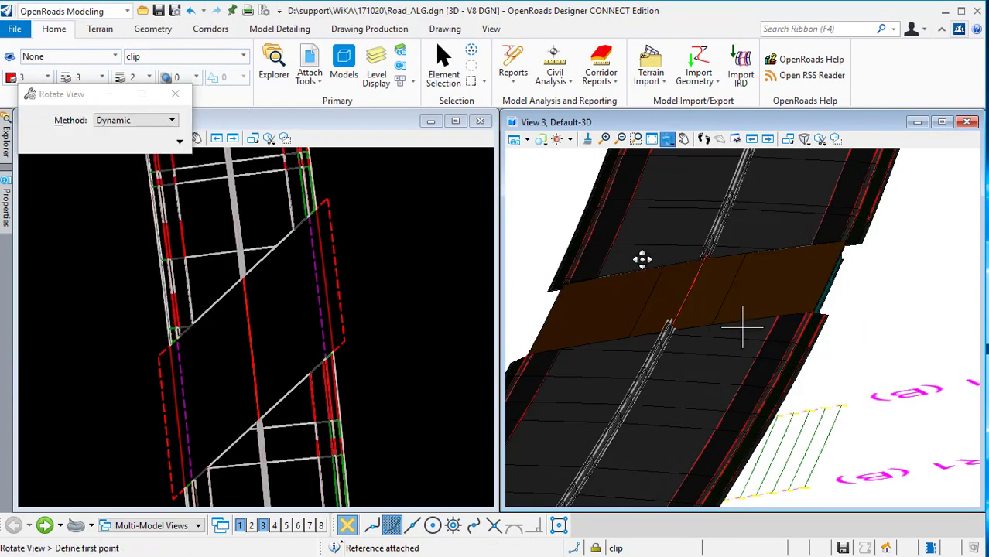
{"action": "left_click", "coordinate": [627, 332]}
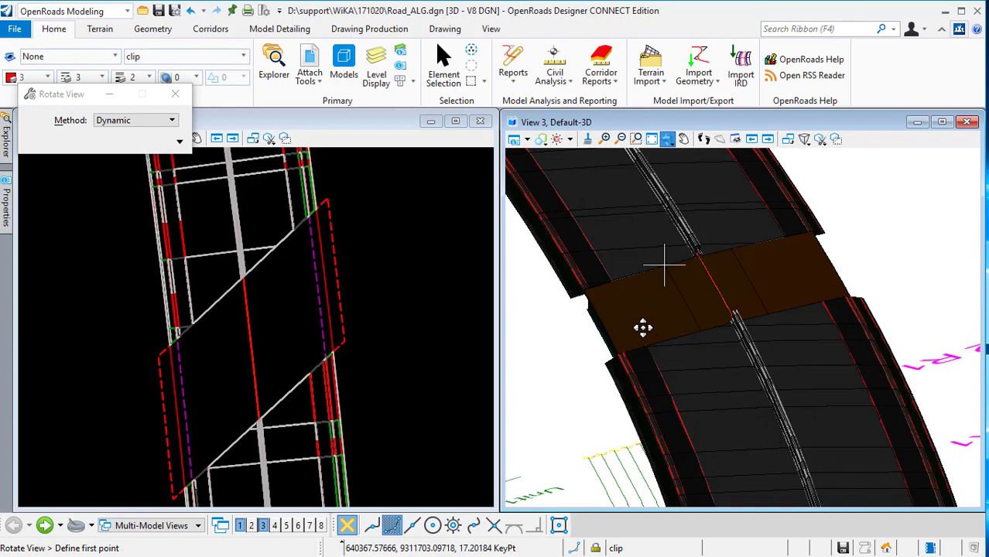
{"action": "left_click", "coordinate": [642, 328]}
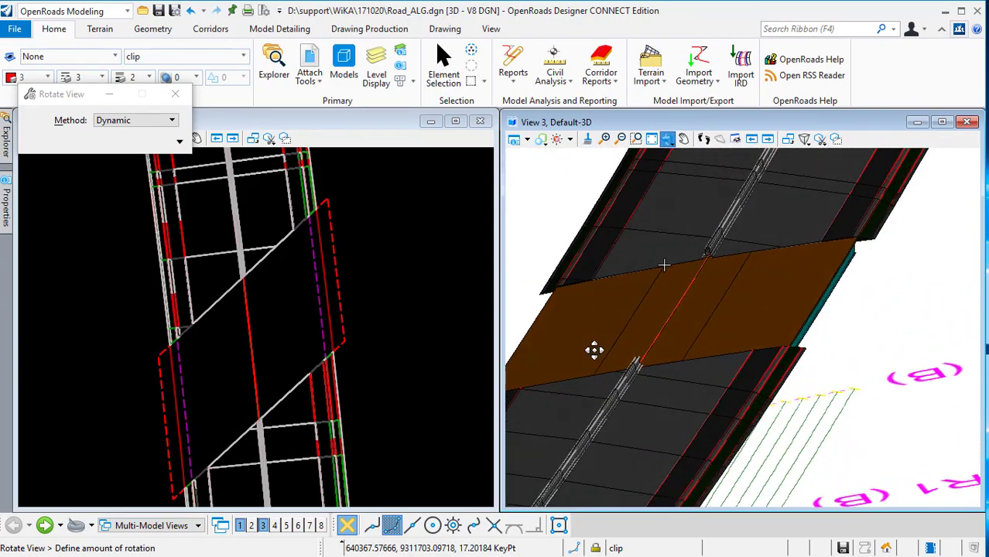
{"action": "left_click", "coordinate": [664, 265]}
{"action": "right_click", "coordinate": [664, 265]}
{"action": "left_click", "coordinate": [206, 97]}
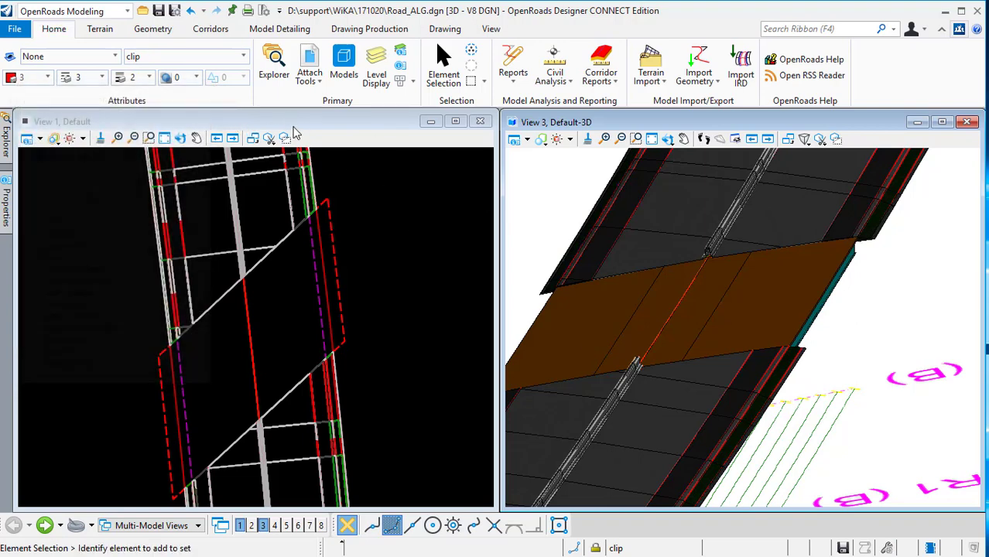
- Turn on the display of the OBM_1.dgn bridge reference in the Default plan model and dismiss the reference and selection dialogs
{"action": "left_click", "coordinate": [294, 123]}
{"action": "left_click", "coordinate": [307, 62]}
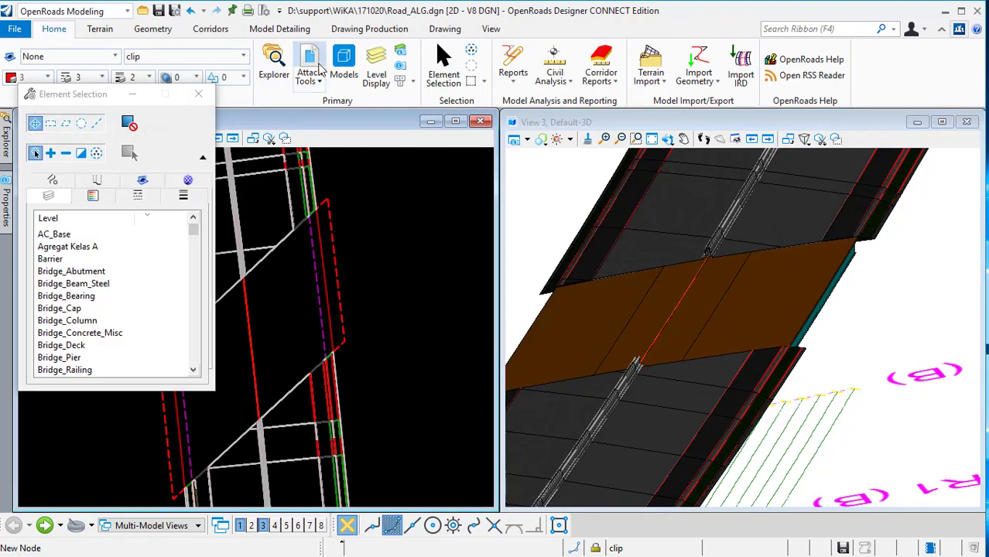
{"action": "left_click", "coordinate": [706, 294]}
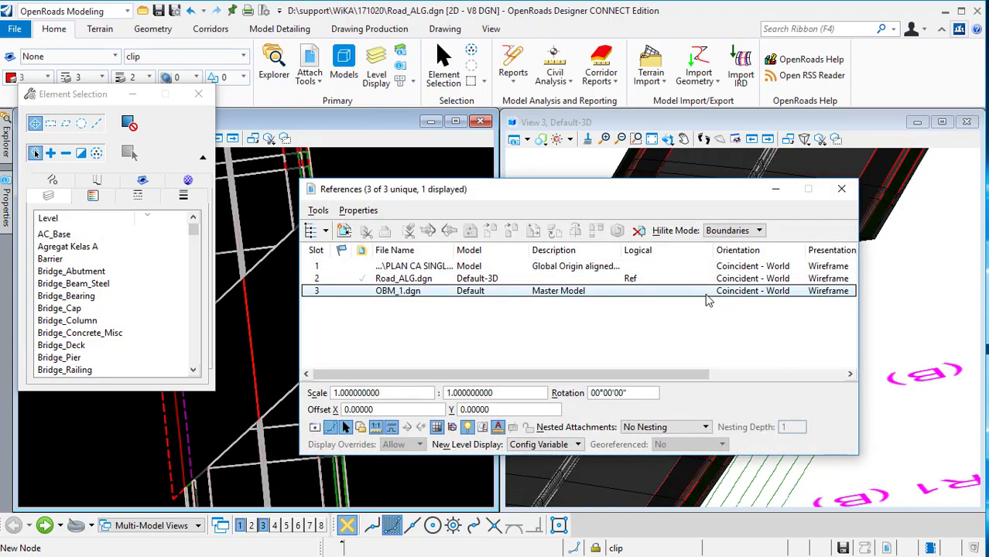
{"action": "left_click_drag", "start_coordinate": [683, 377], "coordinate": [821, 376]}
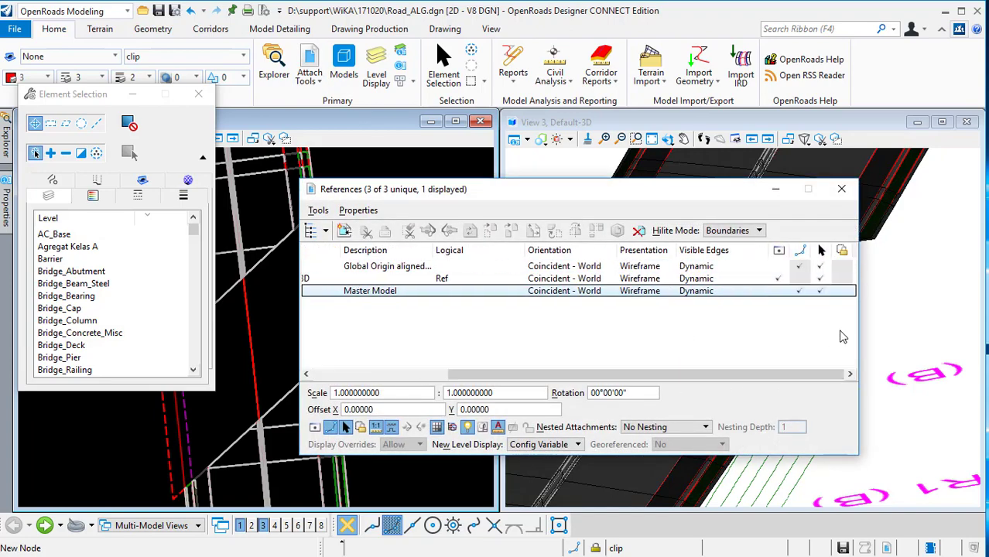
{"action": "left_click", "coordinate": [778, 291]}
{"action": "left_click", "coordinate": [850, 188]}
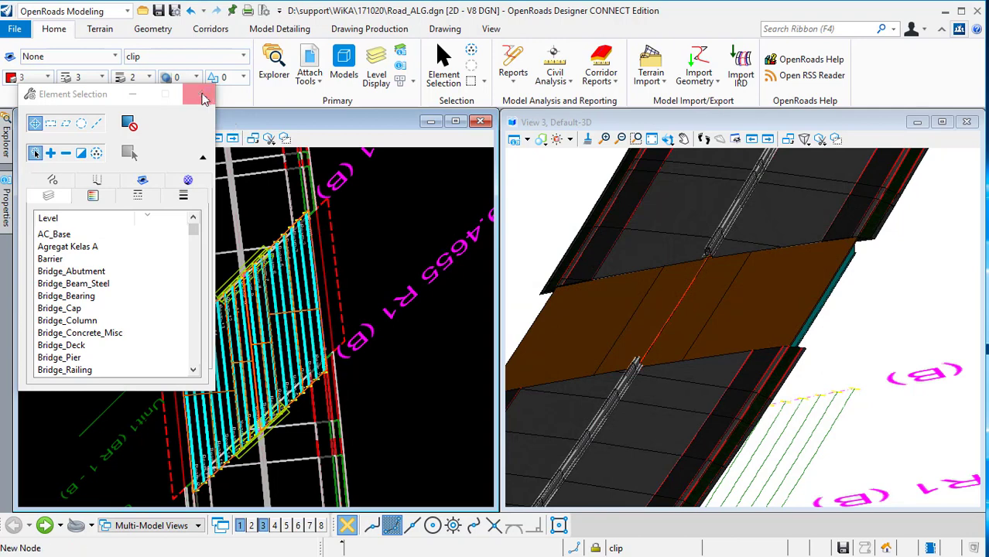
{"action": "left_click", "coordinate": [199, 93]}
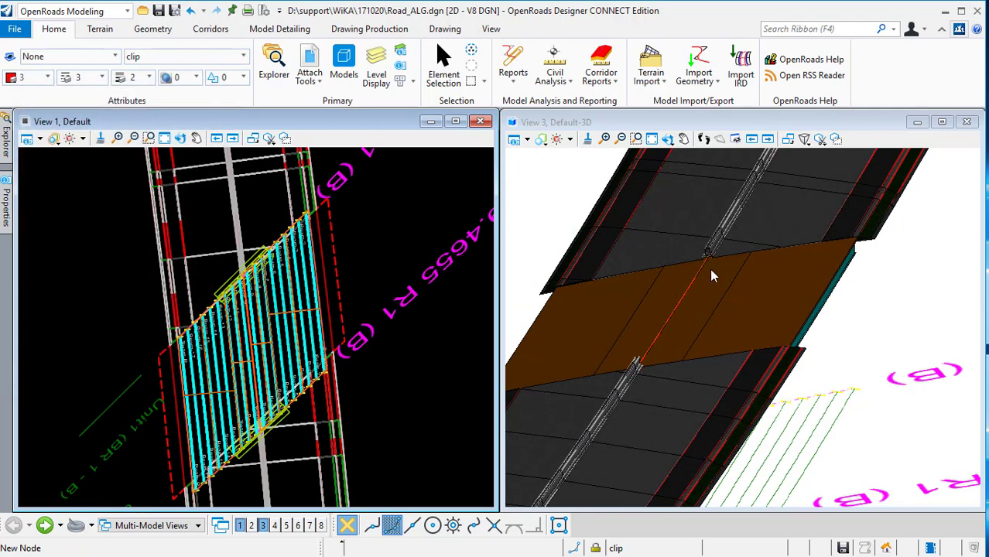
{"action": "scroll", "coordinate": [720, 279], "scroll_direction": "down", "scroll_amount": 2}
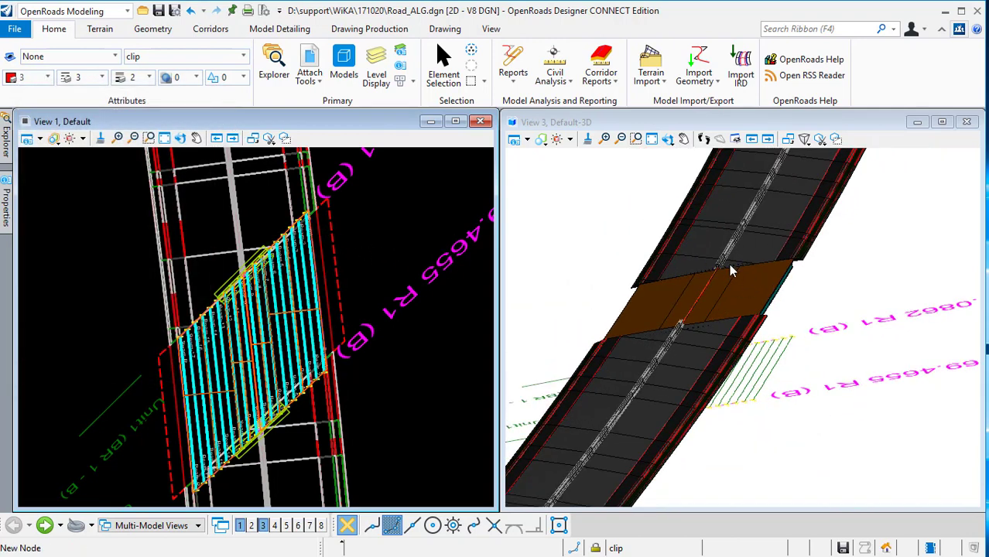